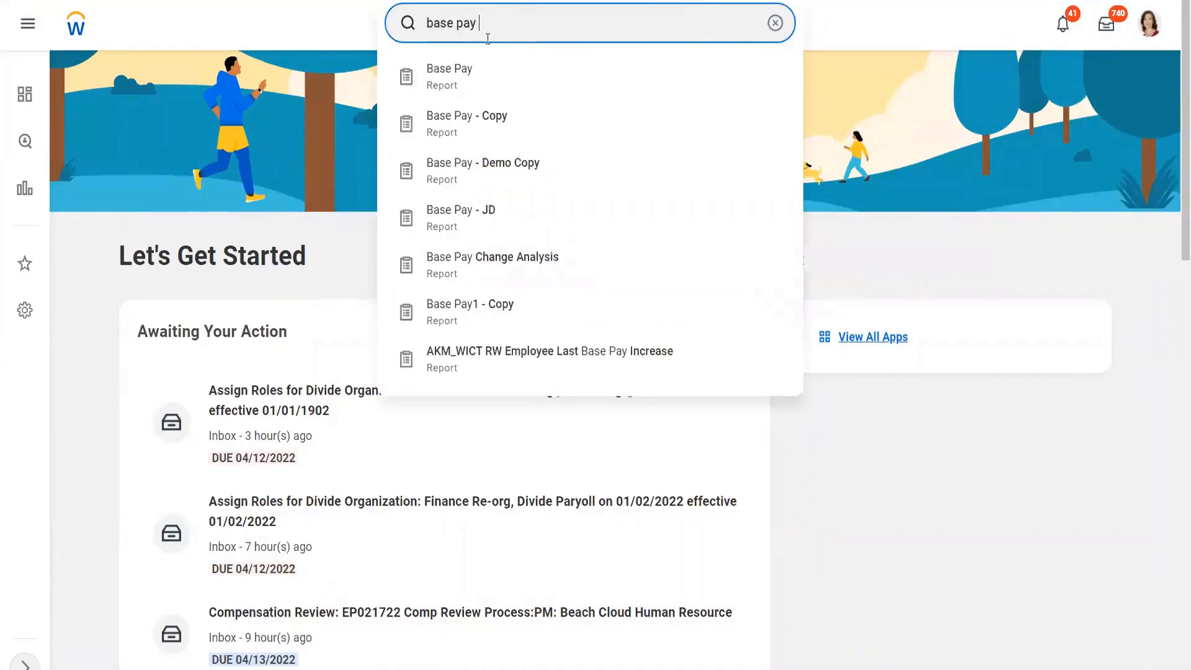
Run the Base Pay report with the PM HU HR Vice President of Beach Cloud Human Resource as the manager
{"action": "left_click", "coordinate": [460, 88]}
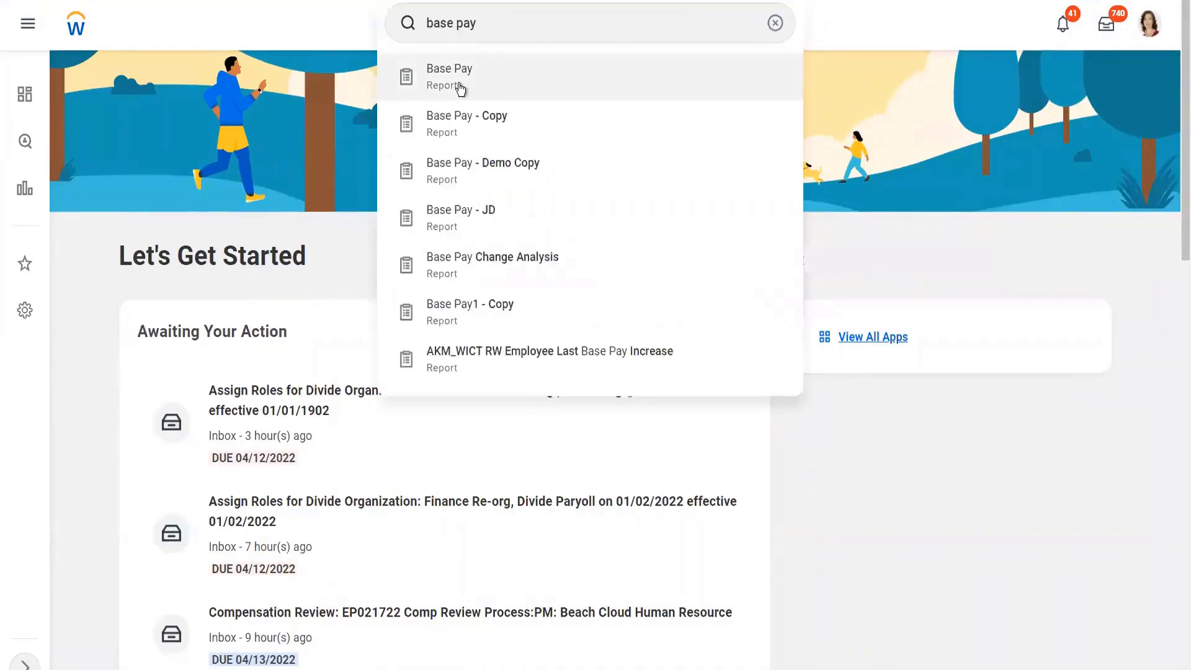
{"action": "left_click", "coordinate": [460, 89]}
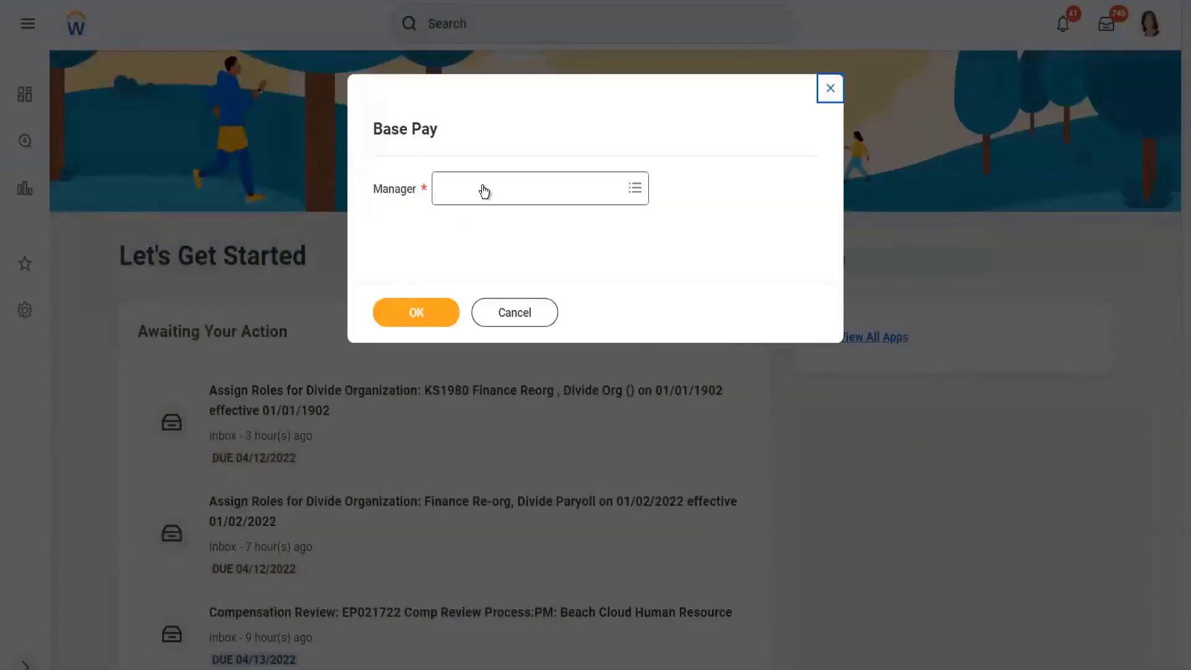
{"action": "left_click", "coordinate": [484, 189]}
{"action": "type", "text": "steve mo"}
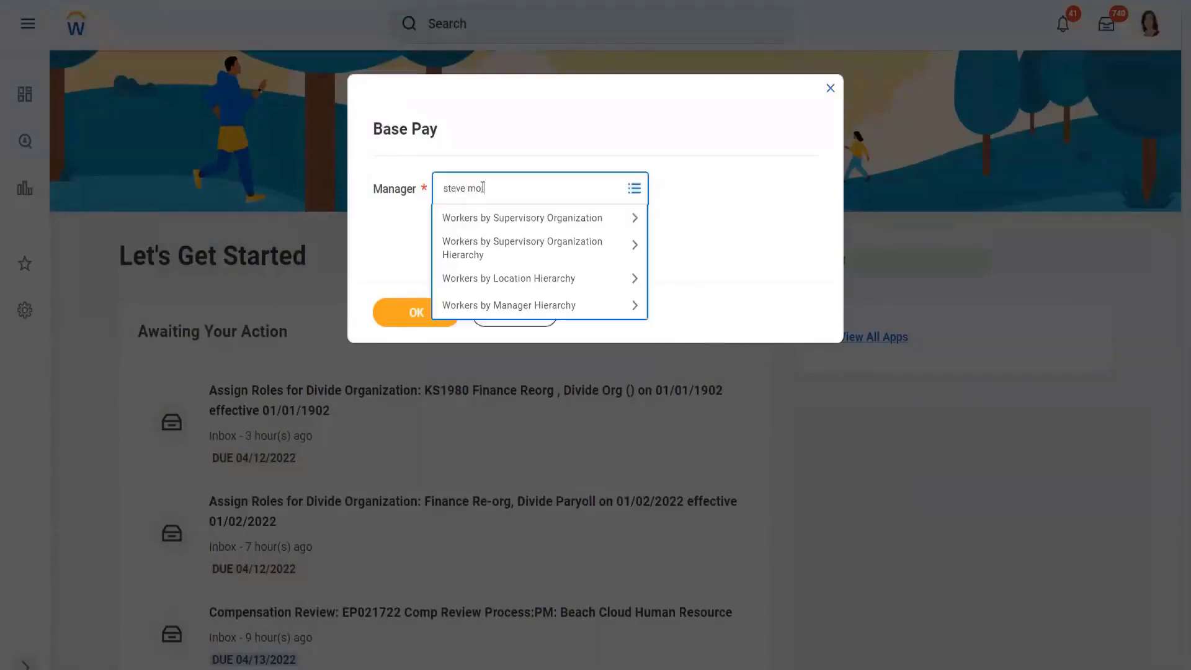
{"action": "type", "text": "gan"}
{"action": "key", "text": "Return"}
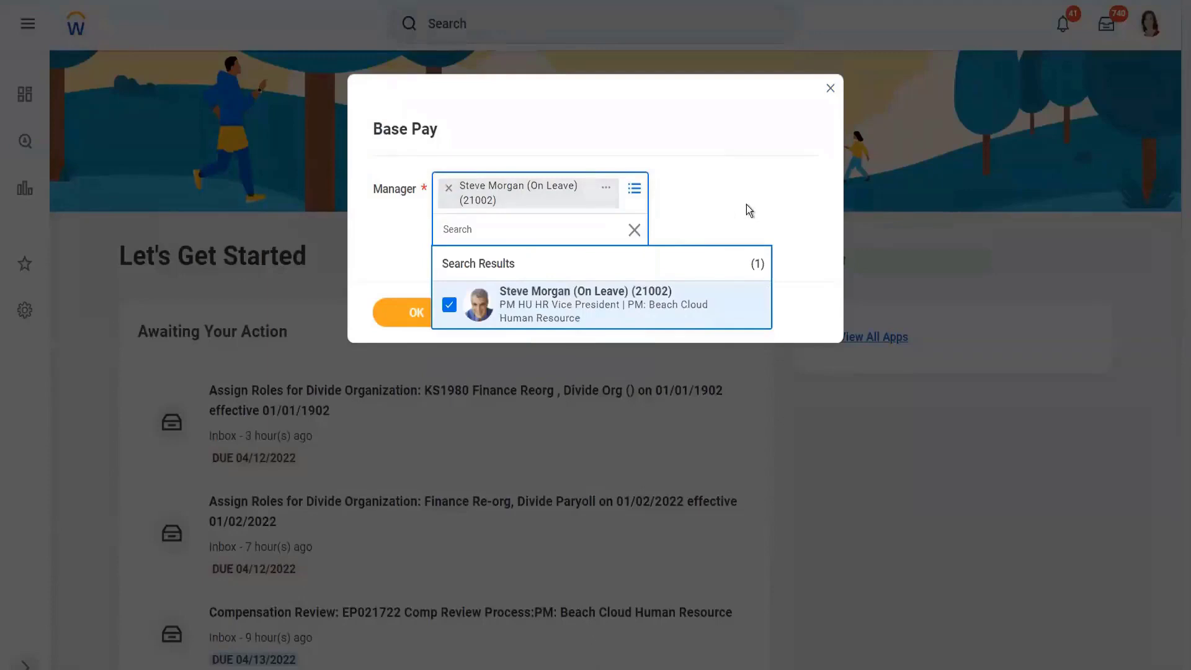
{"action": "left_click", "coordinate": [412, 312]}
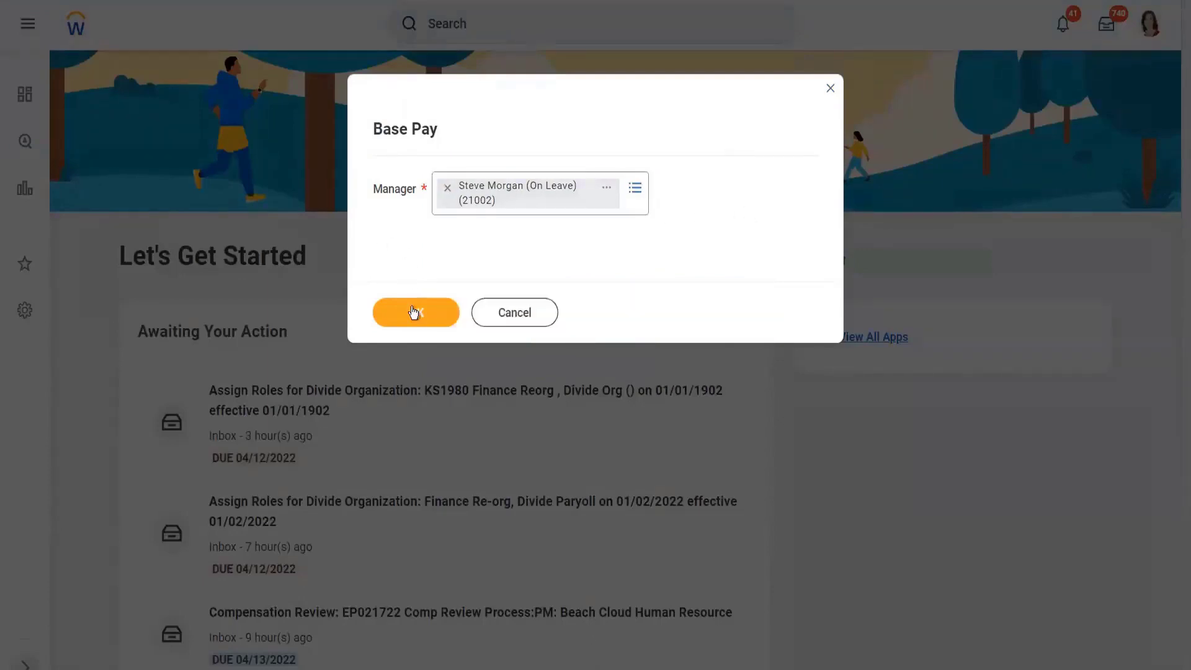
{"action": "left_click", "coordinate": [414, 312]}
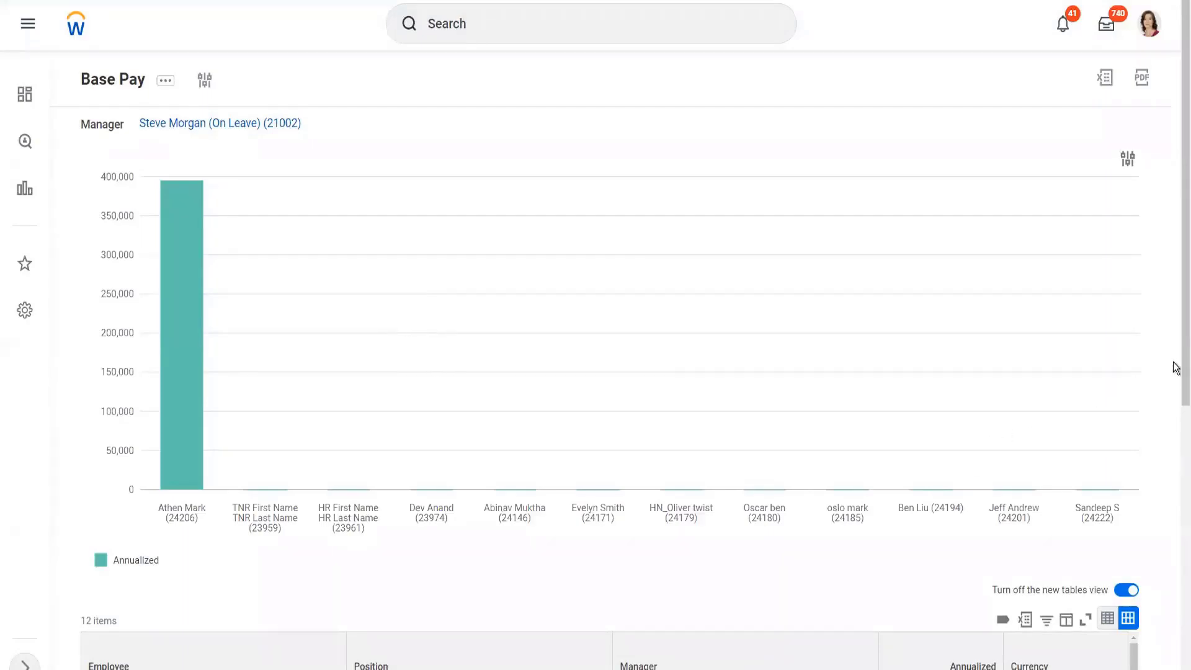
Examine the annualized pay chart and the table of employees, positions, manager, annualized pay and currency
{"action": "scroll", "coordinate": [1178, 434], "scroll_direction": "down", "scroll_amount": 4}
{"action": "scroll", "coordinate": [1177, 572], "scroll_direction": "down", "scroll_amount": 4}
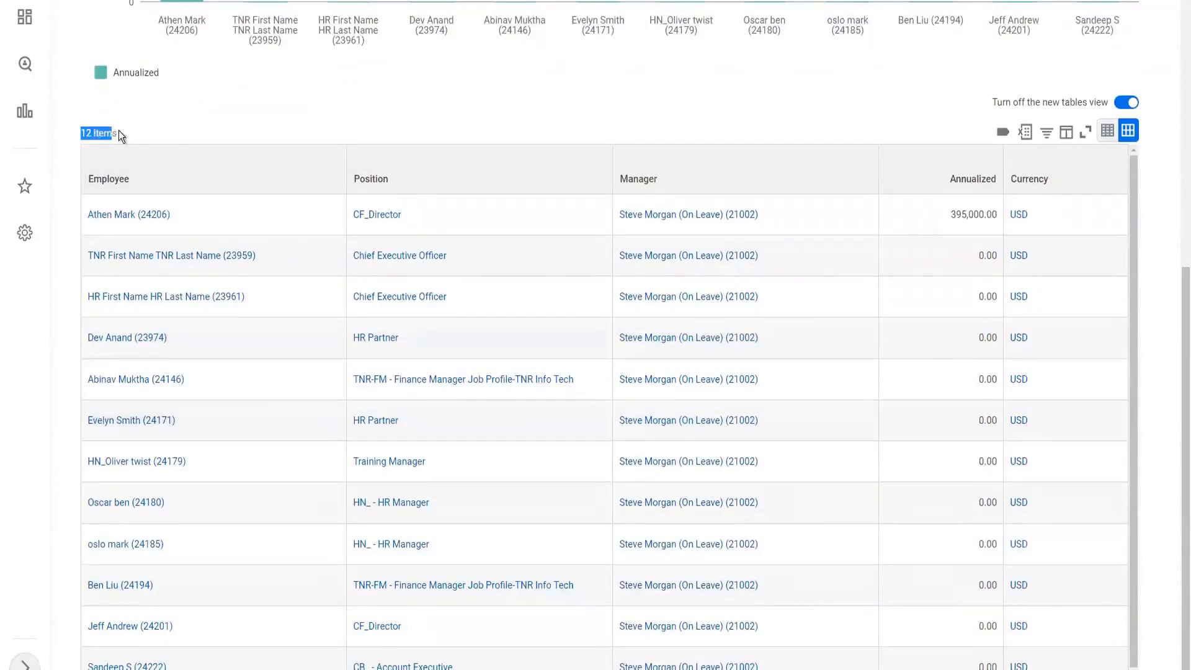
{"action": "left_click", "coordinate": [135, 129]}
{"action": "scroll", "coordinate": [1130, 426], "scroll_direction": "down", "scroll_amount": 1}
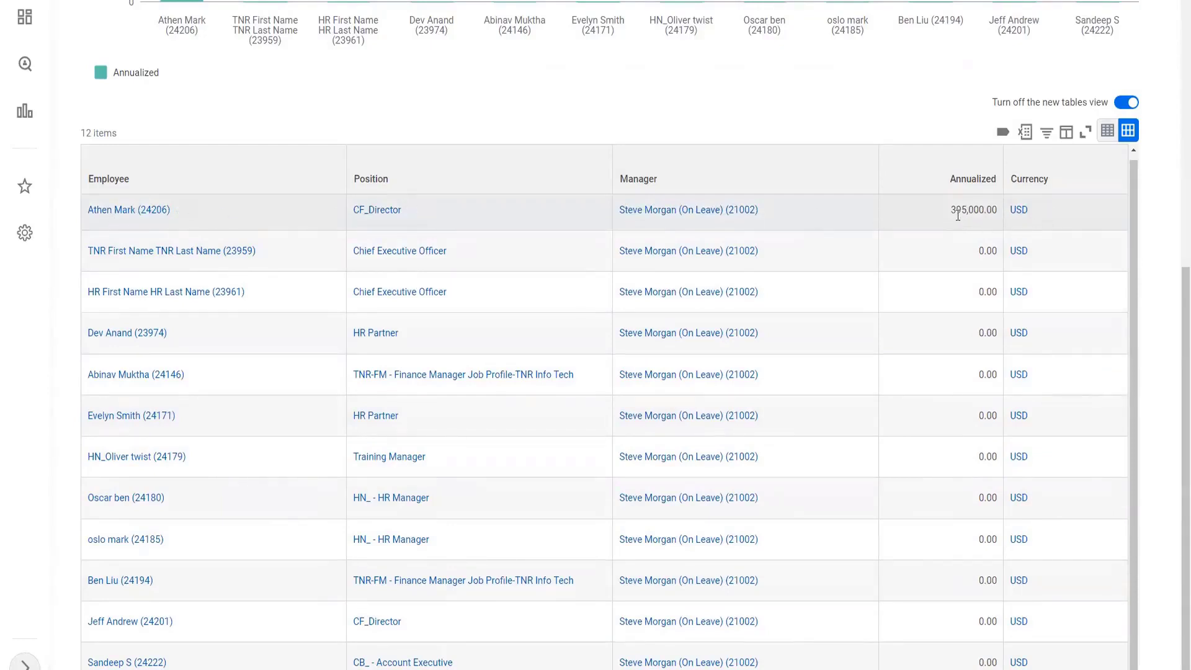
{"action": "mouse_move", "coordinate": [1042, 211]}
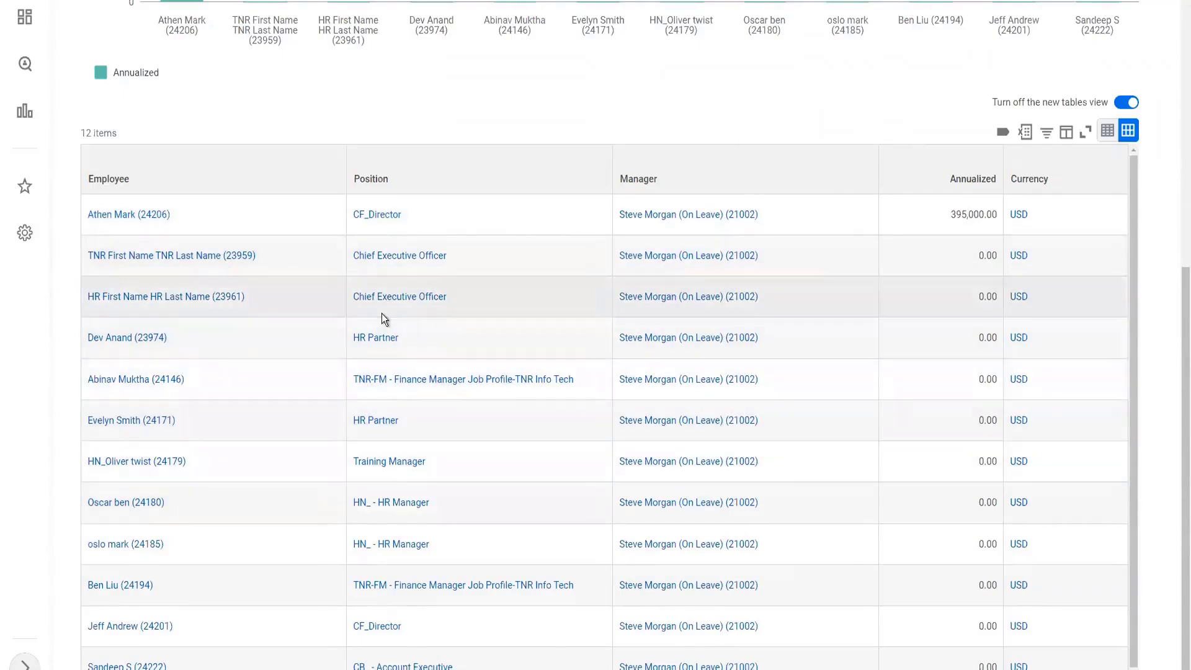
{"action": "scroll", "coordinate": [381, 314], "scroll_direction": "up", "scroll_amount": 6}
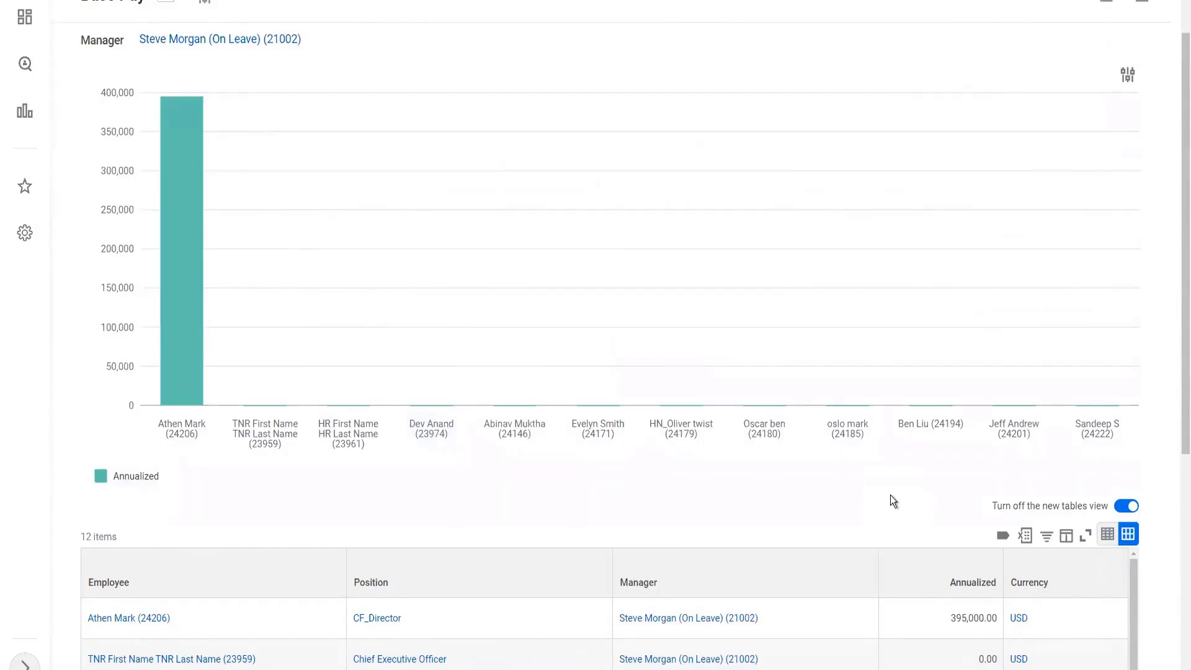
{"action": "scroll", "coordinate": [887, 494], "scroll_direction": "down", "scroll_amount": 5}
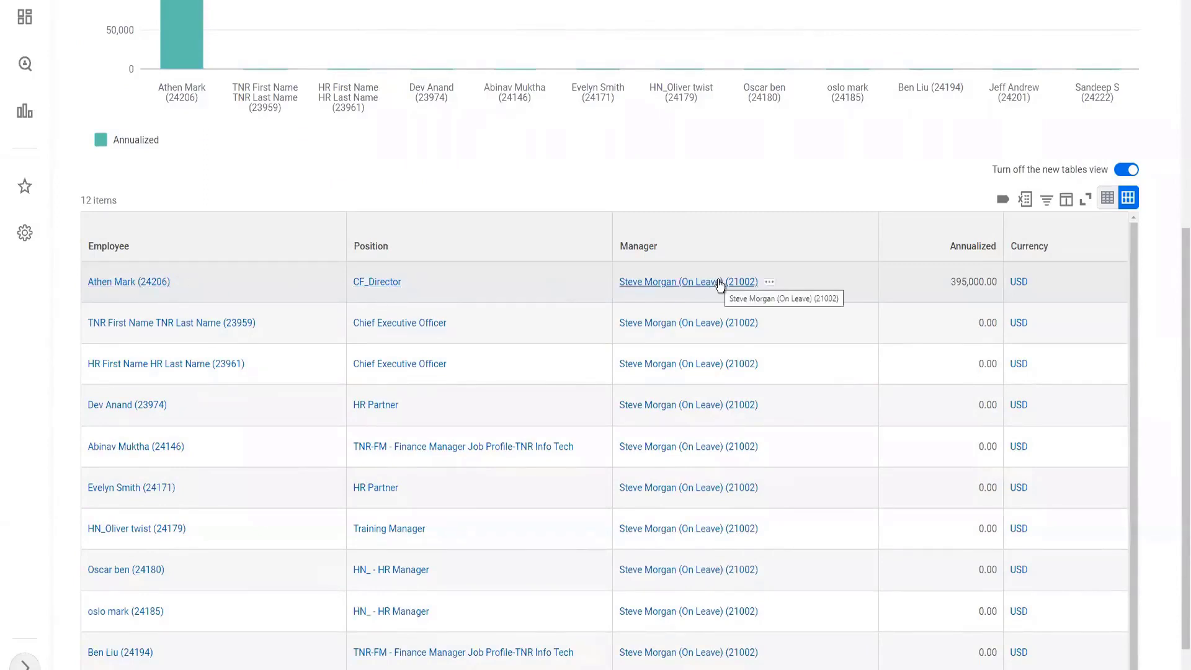
Preview the related actions and worker details of the employee in the second table row, and close the preview
{"action": "mouse_move", "coordinate": [239, 331]}
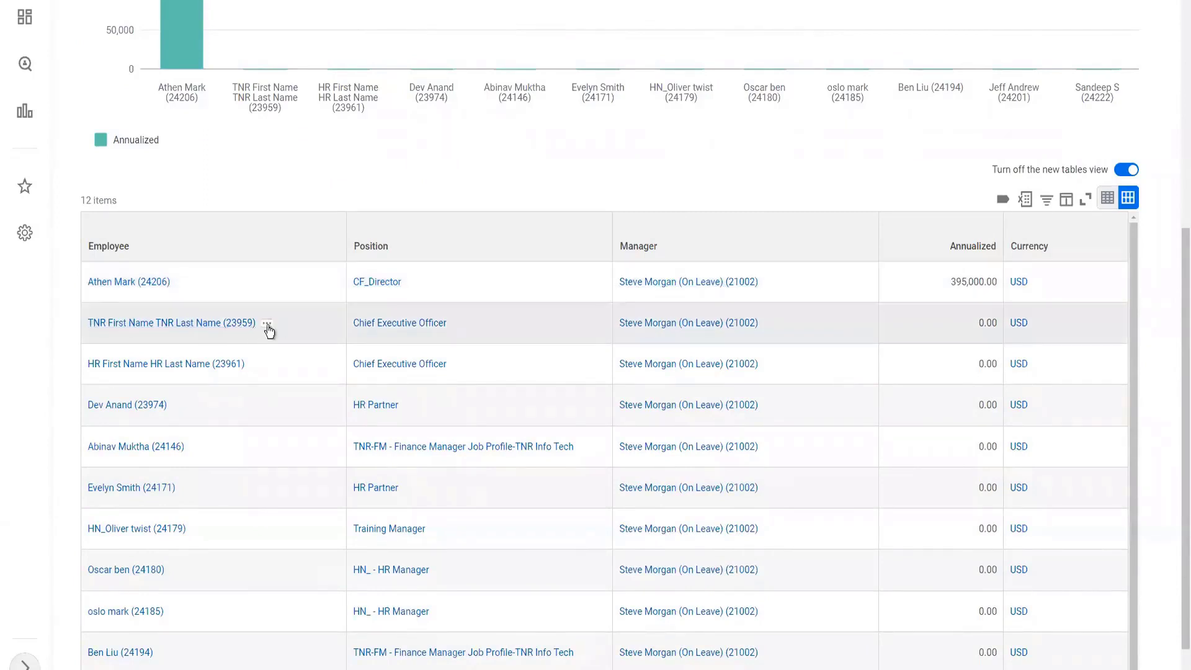
{"action": "left_click", "coordinate": [266, 325]}
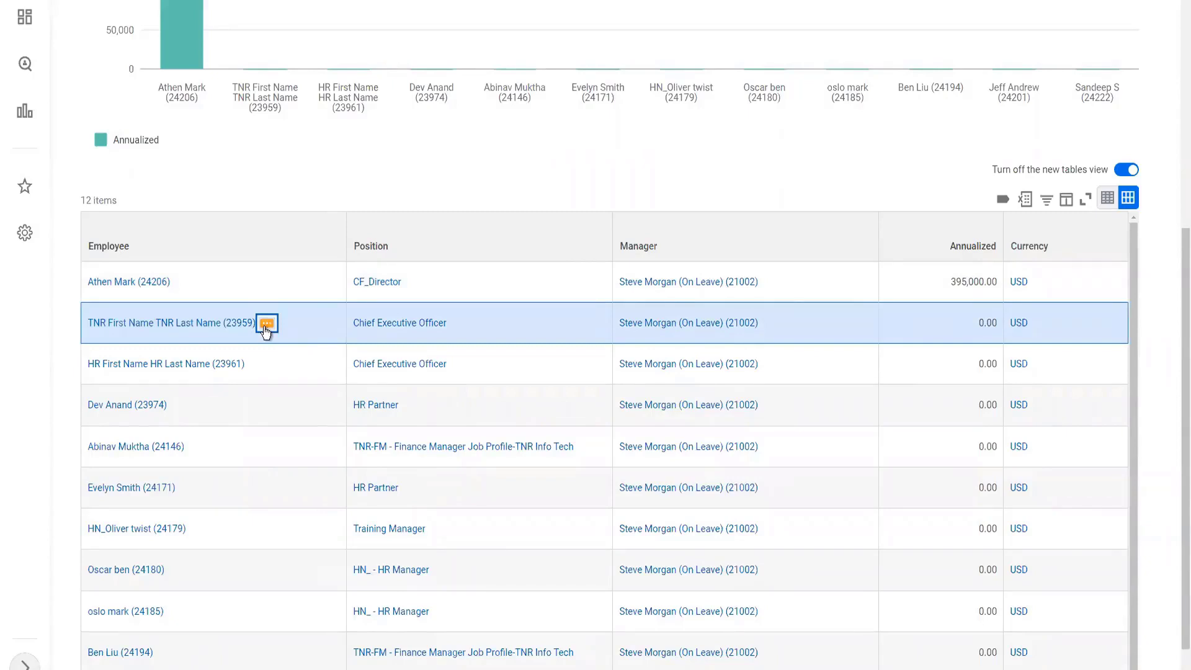
{"action": "left_click", "coordinate": [266, 324]}
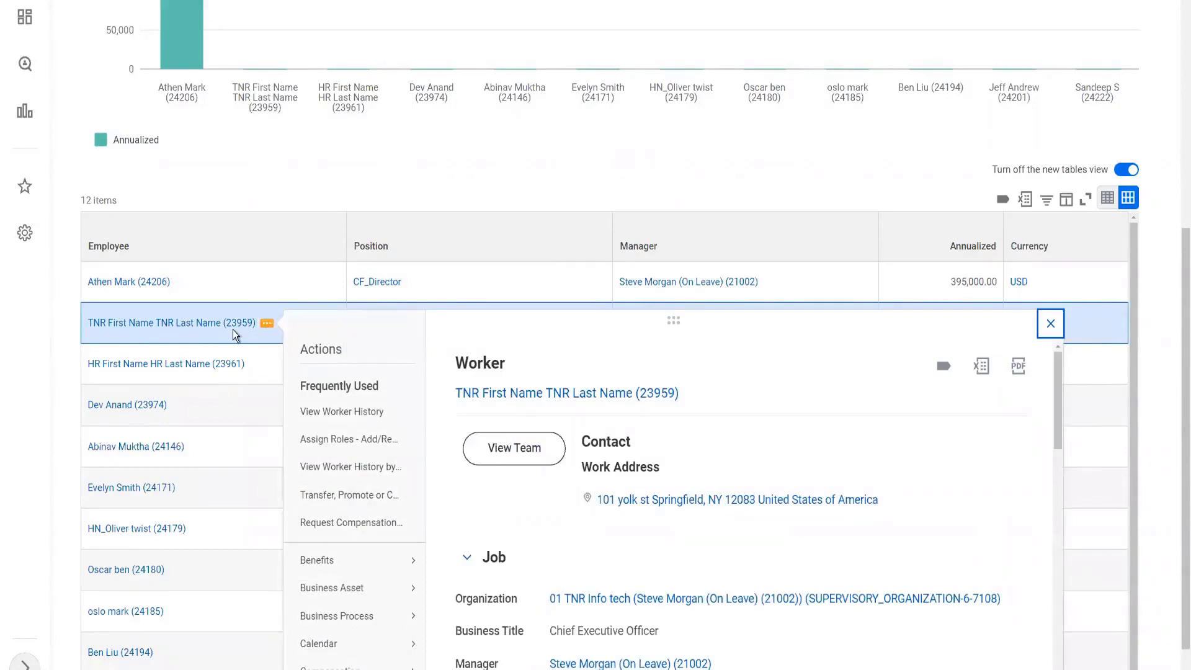
{"action": "left_click", "coordinate": [251, 178]}
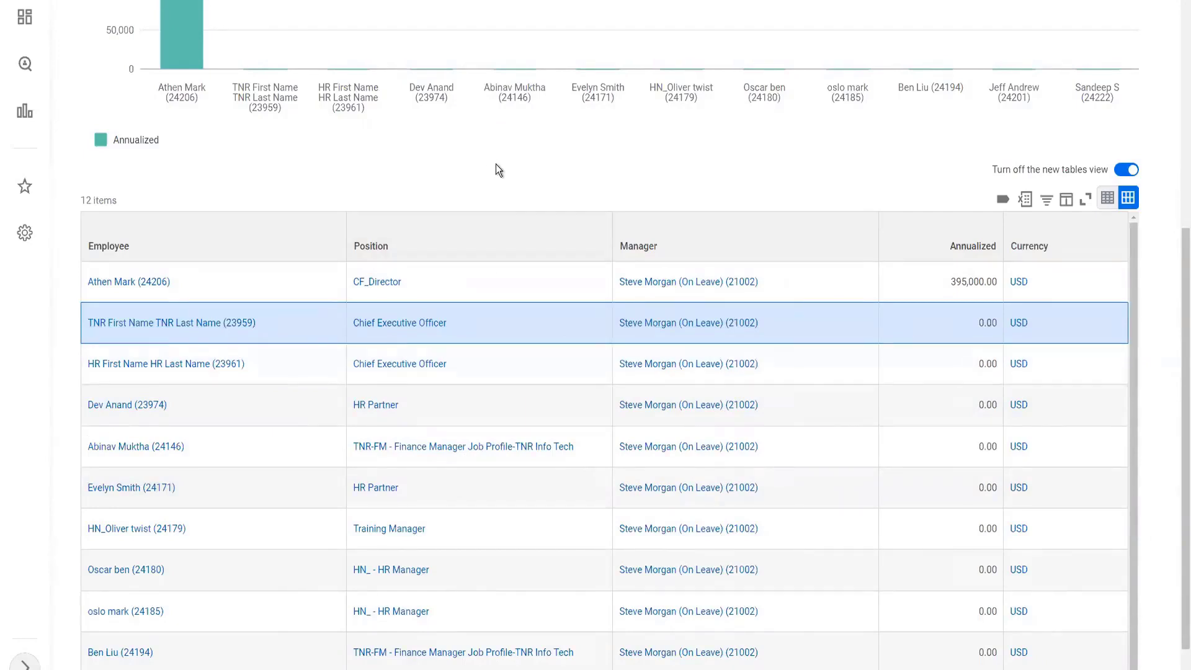
Reopen the Base Pay report's parameters and clear the selected manager
{"action": "scroll", "coordinate": [496, 164], "scroll_direction": "down", "scroll_amount": 1}
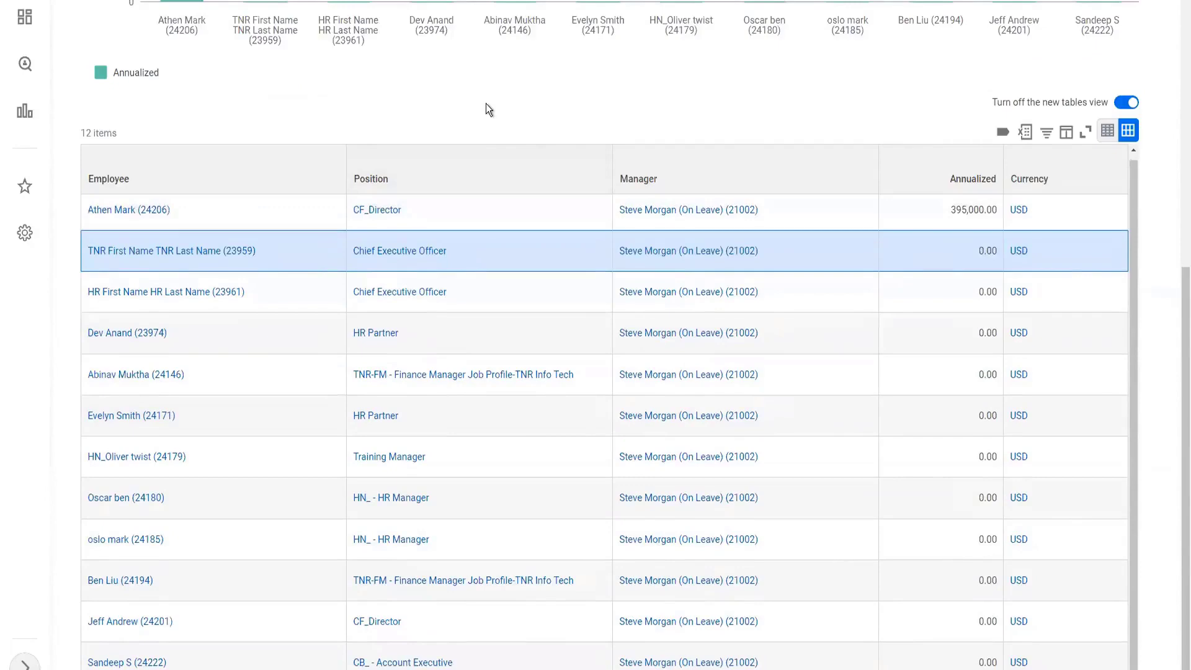
{"action": "scroll", "coordinate": [479, 121], "scroll_direction": "up", "scroll_amount": 7}
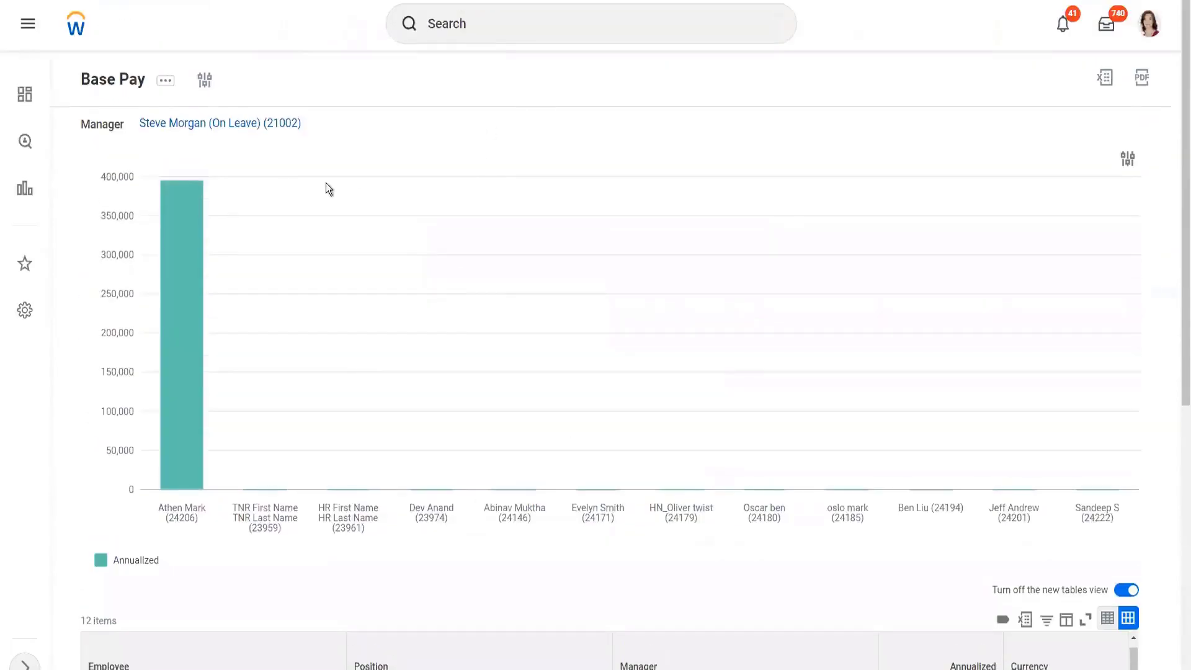
{"action": "left_click", "coordinate": [207, 85]}
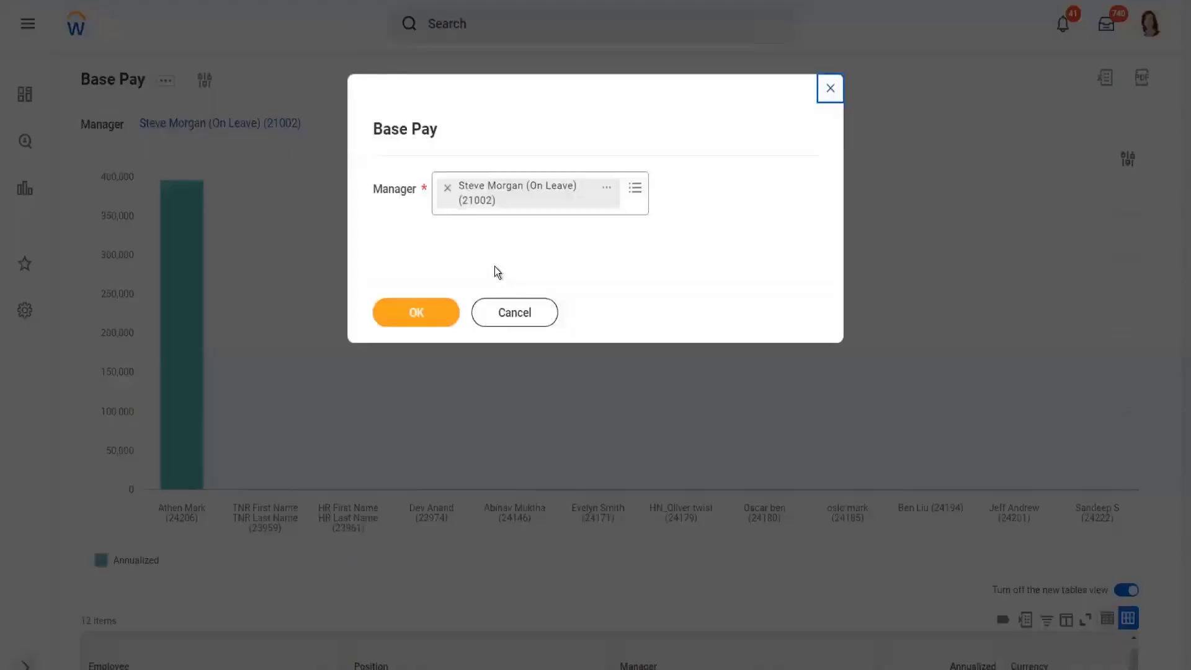
{"action": "left_click", "coordinate": [447, 187]}
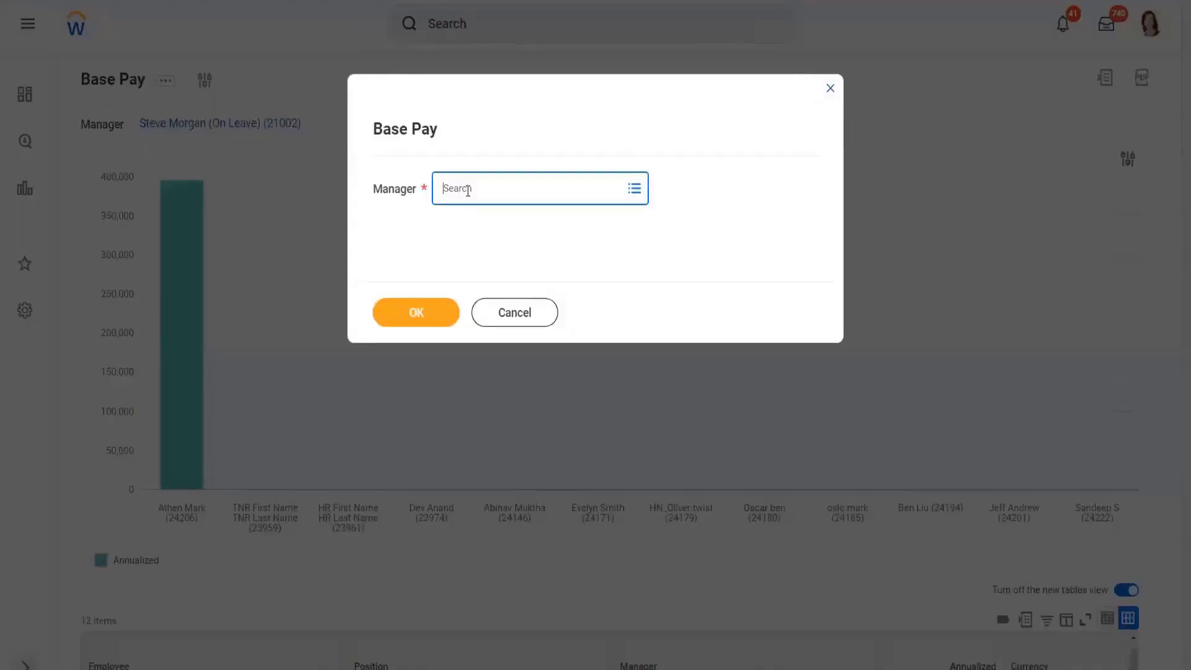
Try to find two other managers by full name for the report's Manager parameter
{"action": "type", "text": "jack taylor"}
{"action": "key", "text": "Return"}
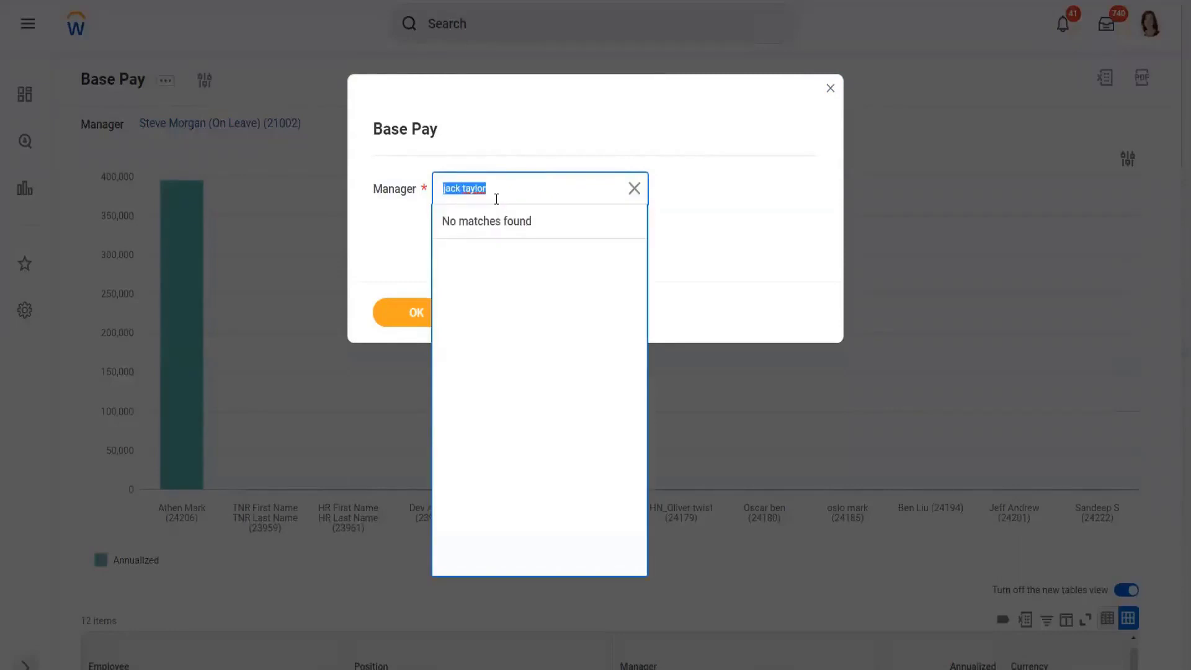
{"action": "type", "text": "anthony"}
{"action": "type", "text": " rizzo"}
Select the HRBP from Executive Management as the manager and rerun the Base Pay report
{"action": "type", "text": "logan mcneil"}
{"action": "key", "text": "Return"}
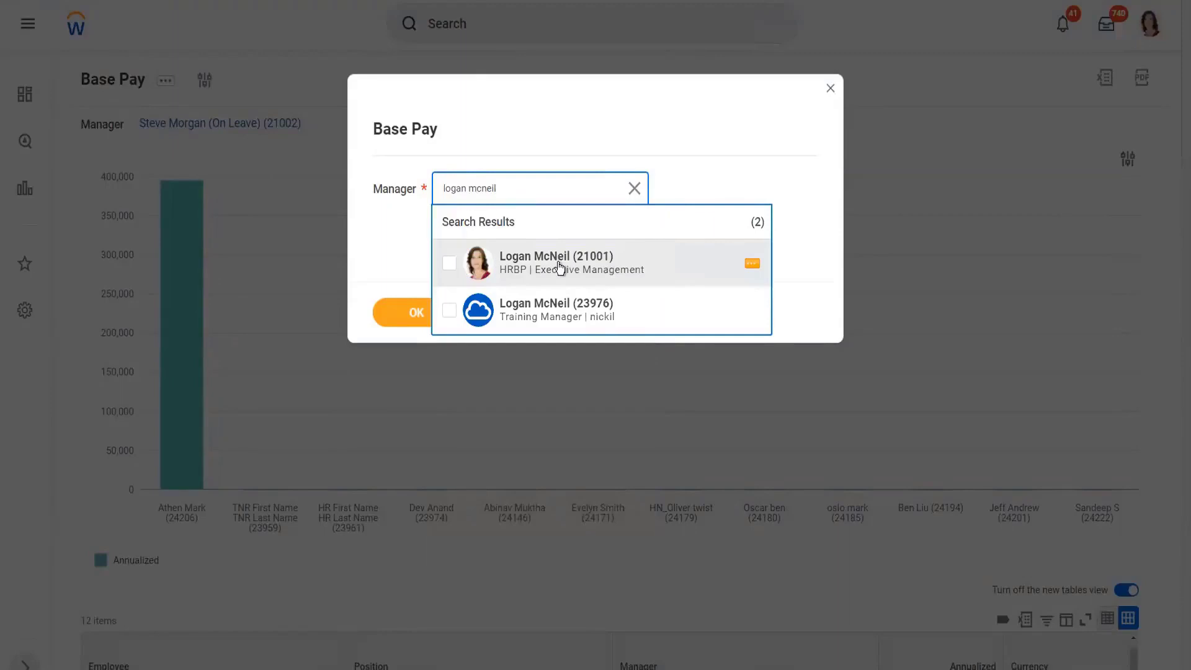
{"action": "left_click", "coordinate": [558, 268]}
{"action": "left_click", "coordinate": [400, 250]}
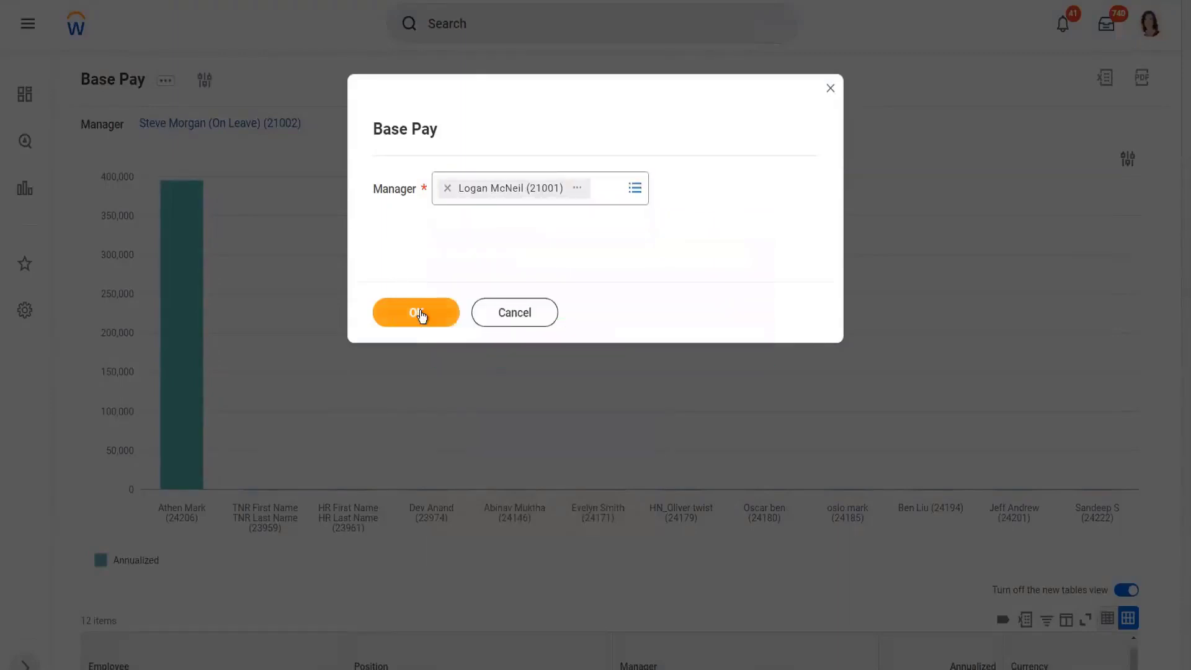
{"action": "left_click", "coordinate": [418, 313]}
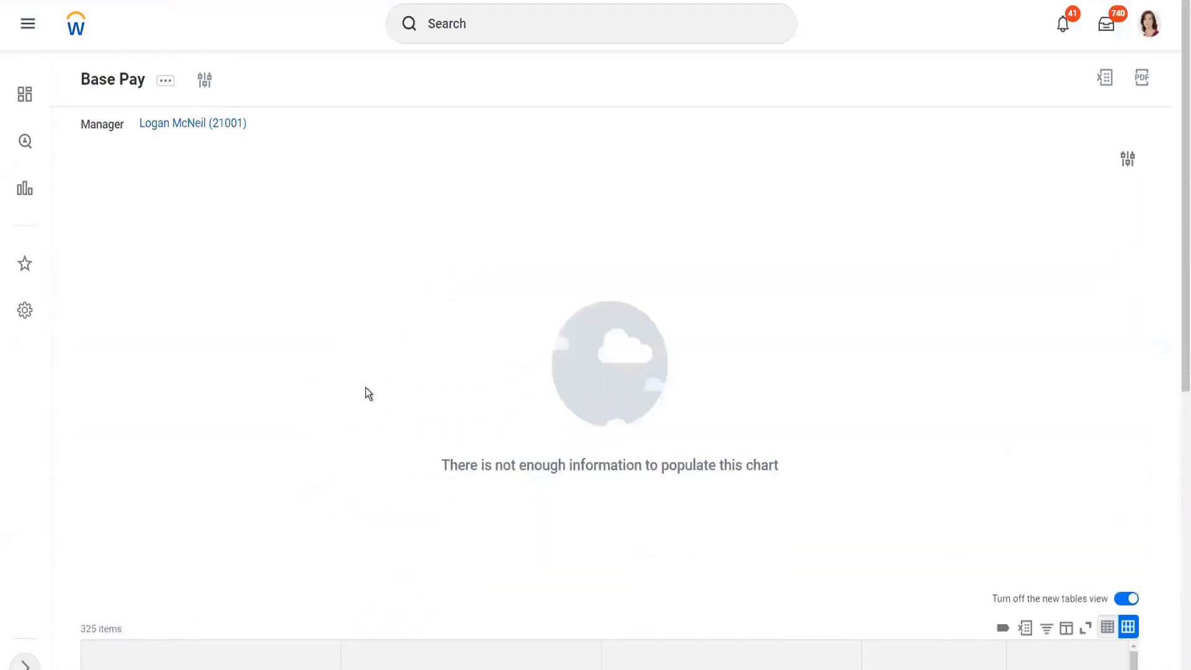
Review the new manager's annualized pay chart and compare it with the employee, position, pay and currency columns of the table
{"action": "scroll", "coordinate": [366, 387], "scroll_direction": "down", "scroll_amount": 3}
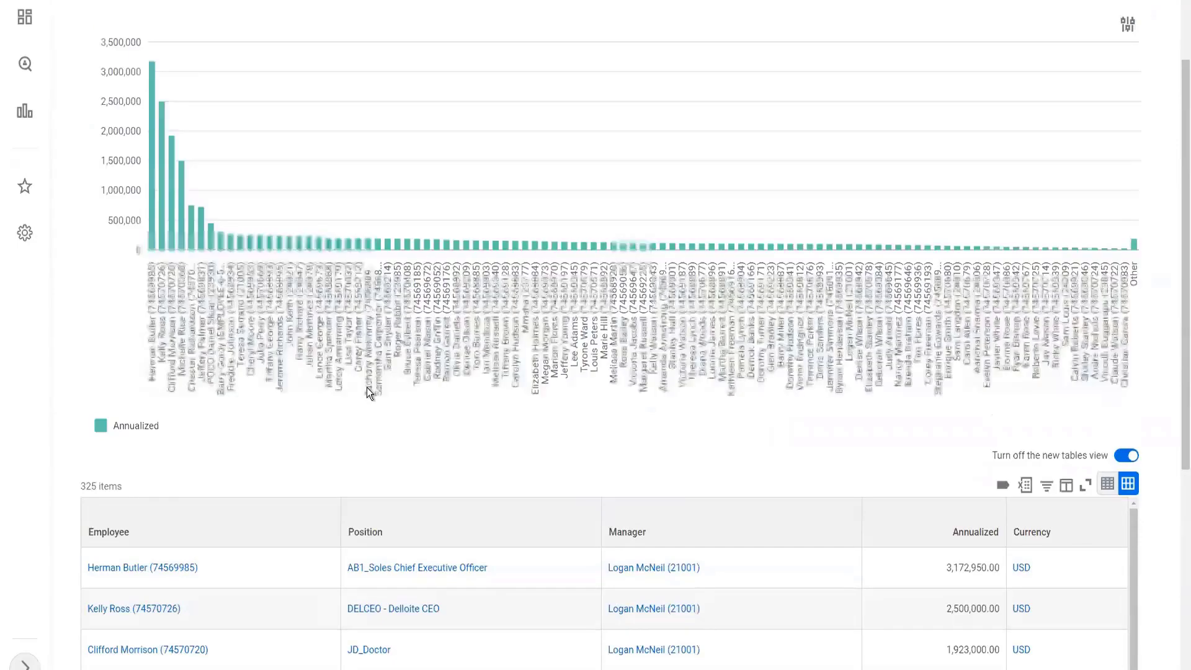
{"action": "scroll", "coordinate": [367, 387], "scroll_direction": "down", "scroll_amount": 1}
{"action": "scroll", "coordinate": [1005, 338], "scroll_direction": "down", "scroll_amount": 2}
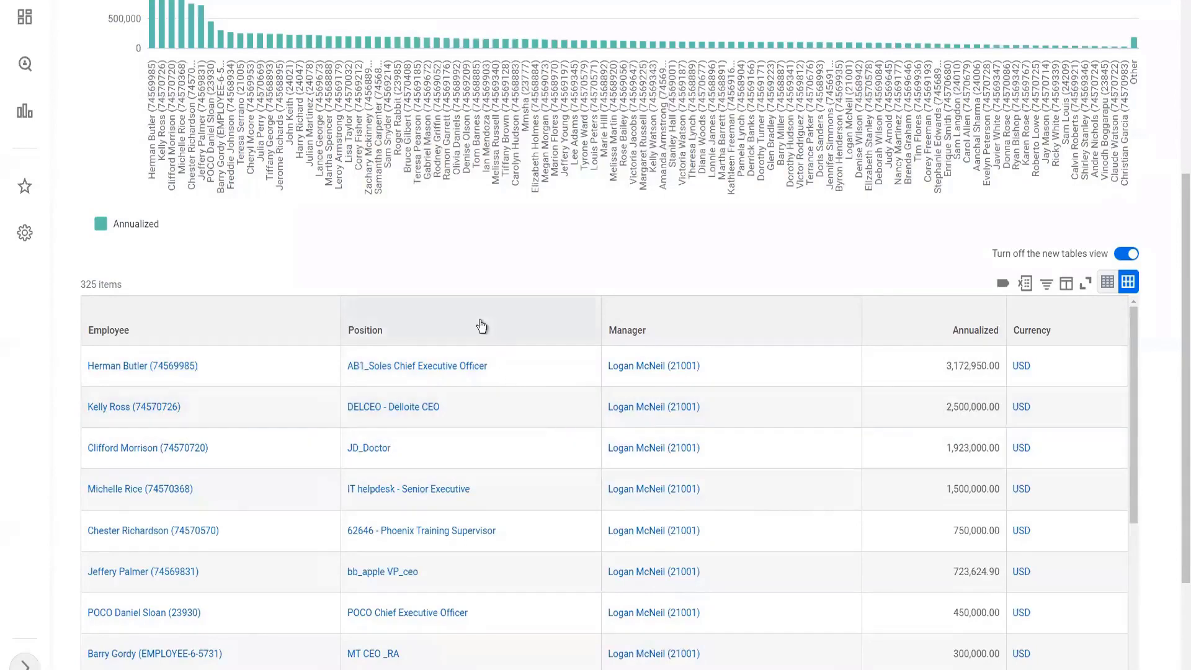
{"action": "scroll", "coordinate": [481, 325], "scroll_direction": "up", "scroll_amount": 2}
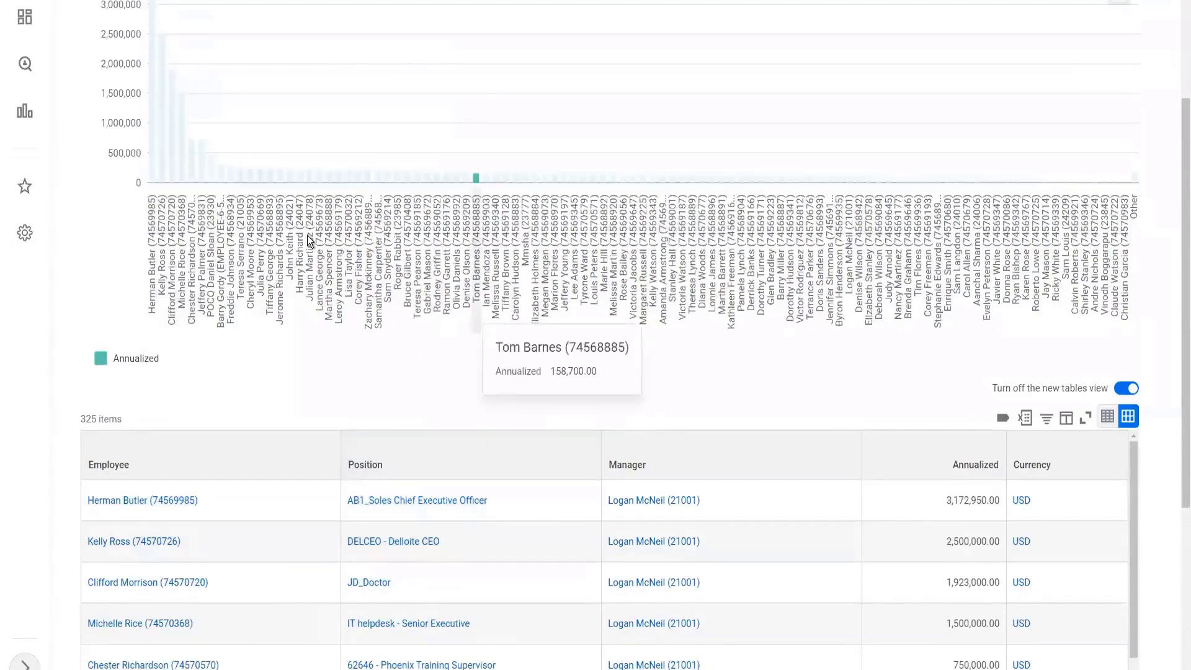
{"action": "scroll", "coordinate": [810, 418], "scroll_direction": "down", "scroll_amount": 4}
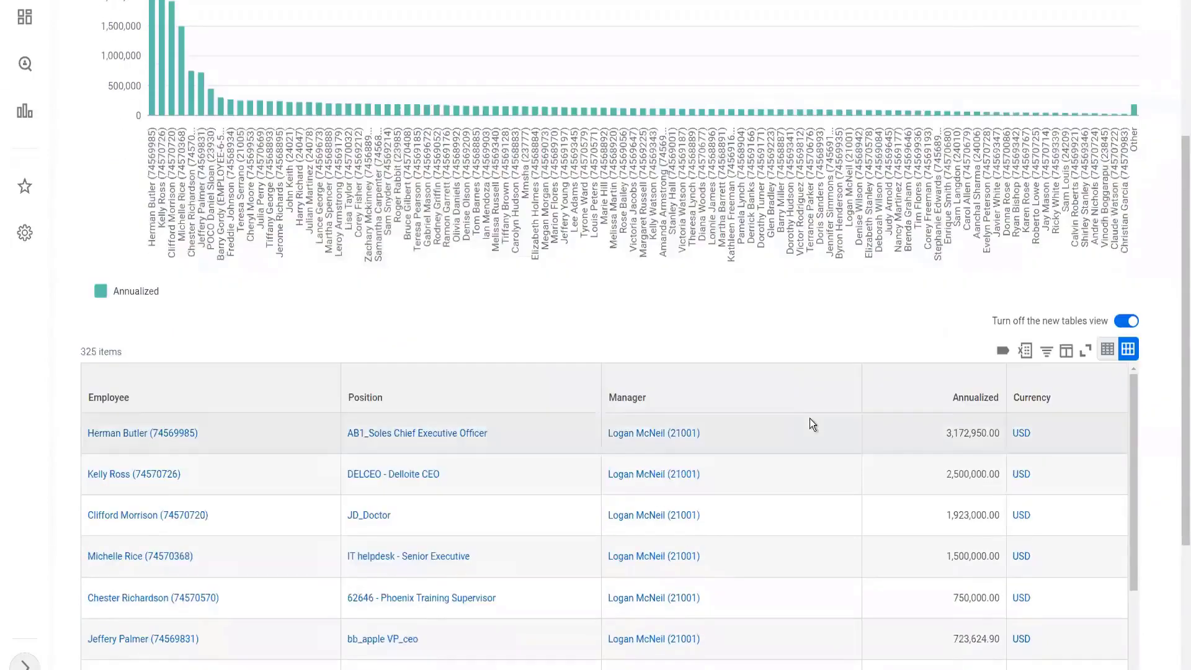
{"action": "scroll", "coordinate": [809, 420], "scroll_direction": "up", "scroll_amount": 6}
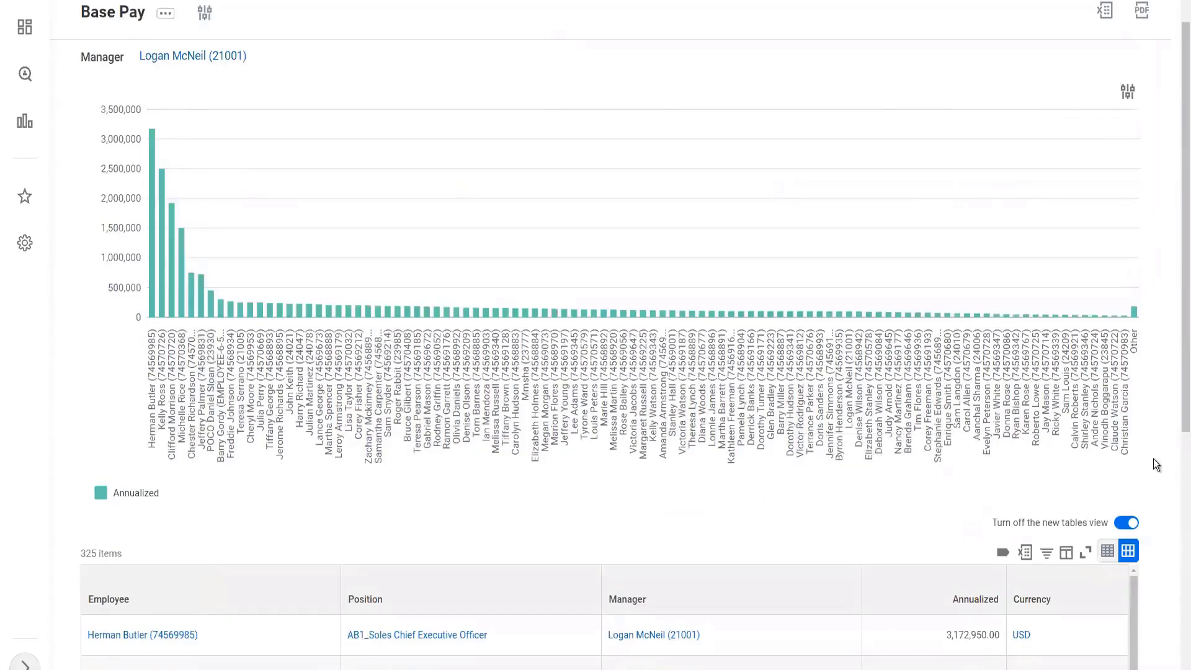
{"action": "scroll", "coordinate": [1153, 459], "scroll_direction": "down", "scroll_amount": 4}
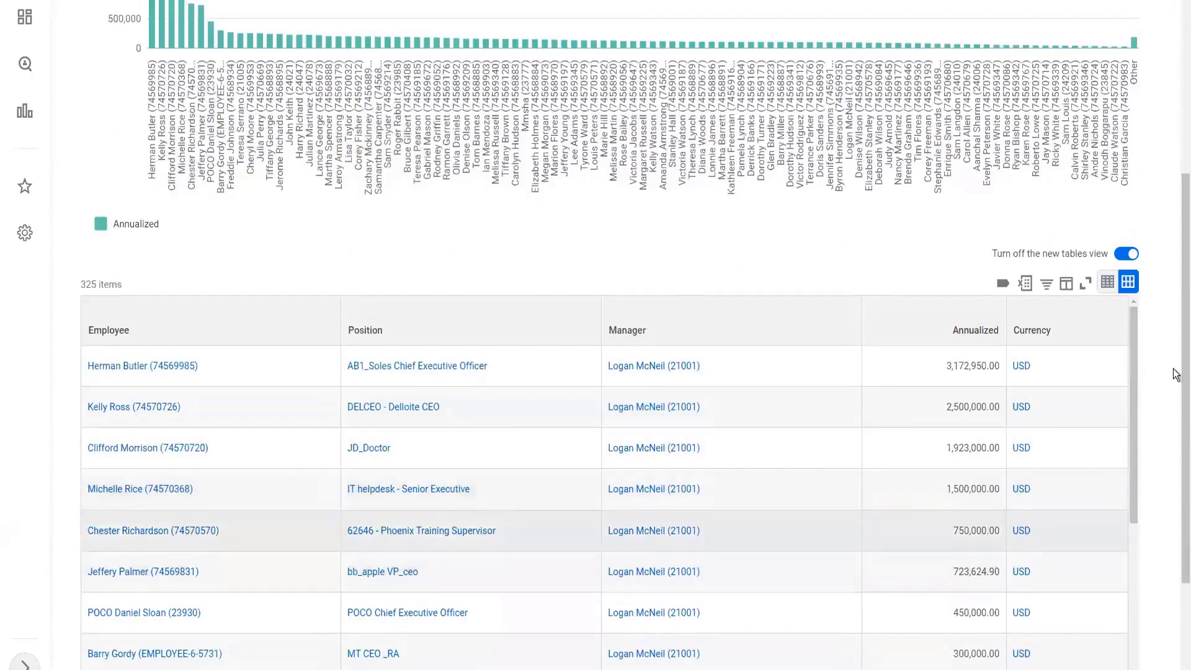
{"action": "scroll", "coordinate": [1154, 392], "scroll_direction": "down", "scroll_amount": 1}
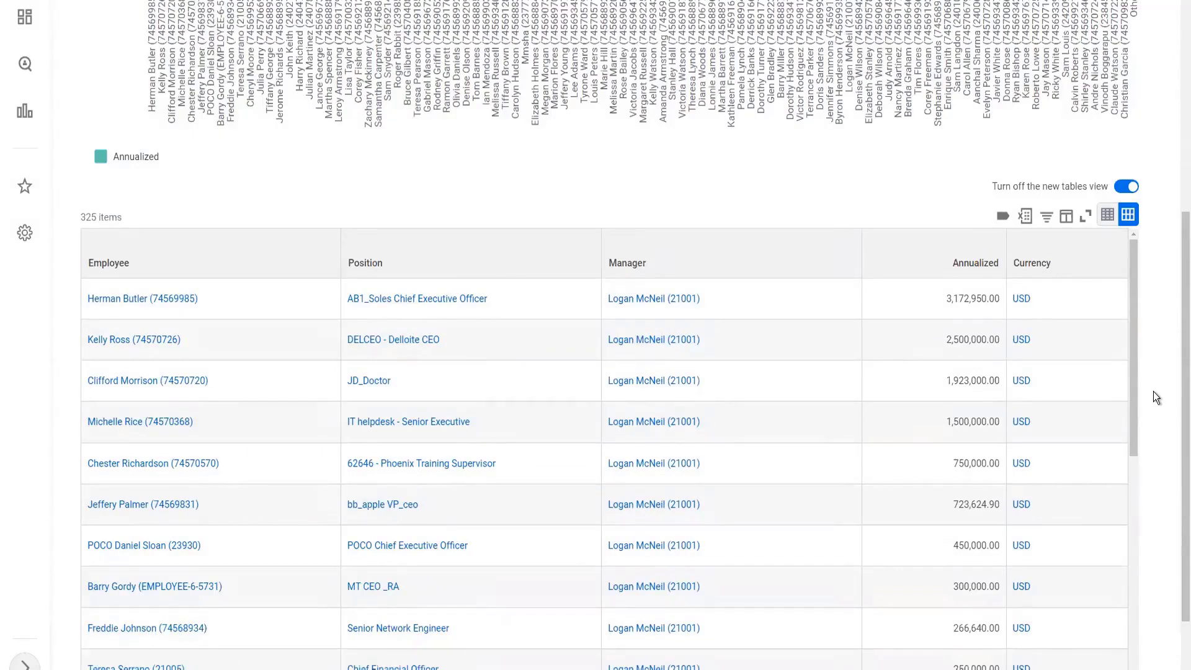
{"action": "scroll", "coordinate": [293, 254], "scroll_direction": "up", "scroll_amount": 2}
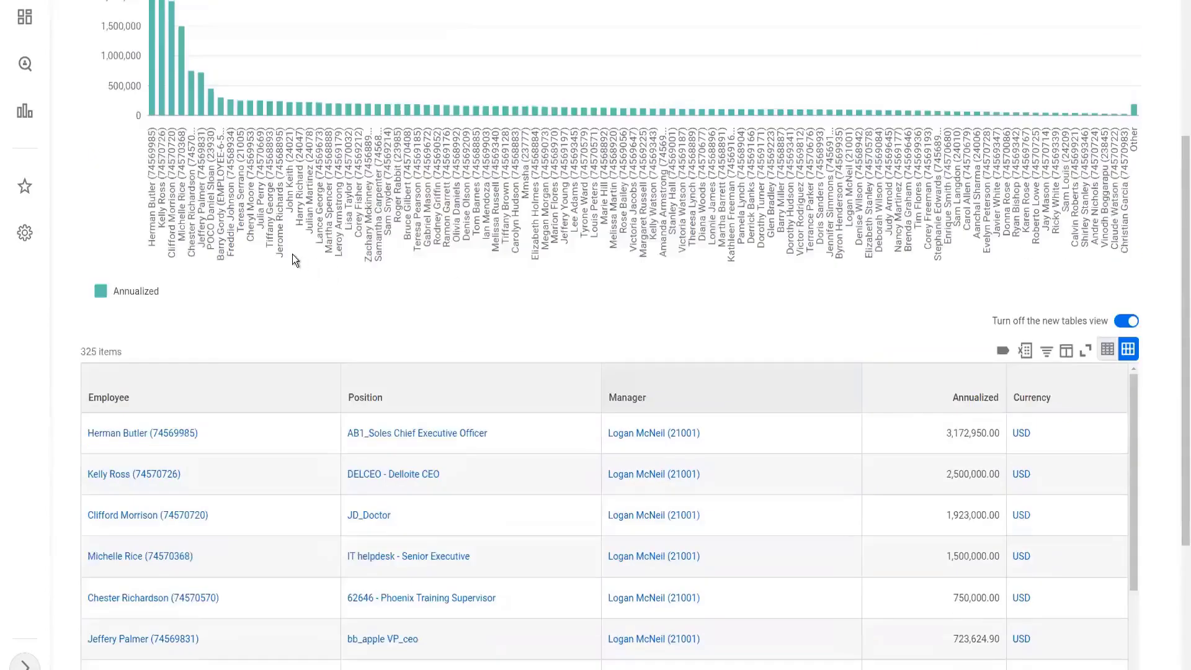
{"action": "scroll", "coordinate": [286, 291], "scroll_direction": "up", "scroll_amount": 3}
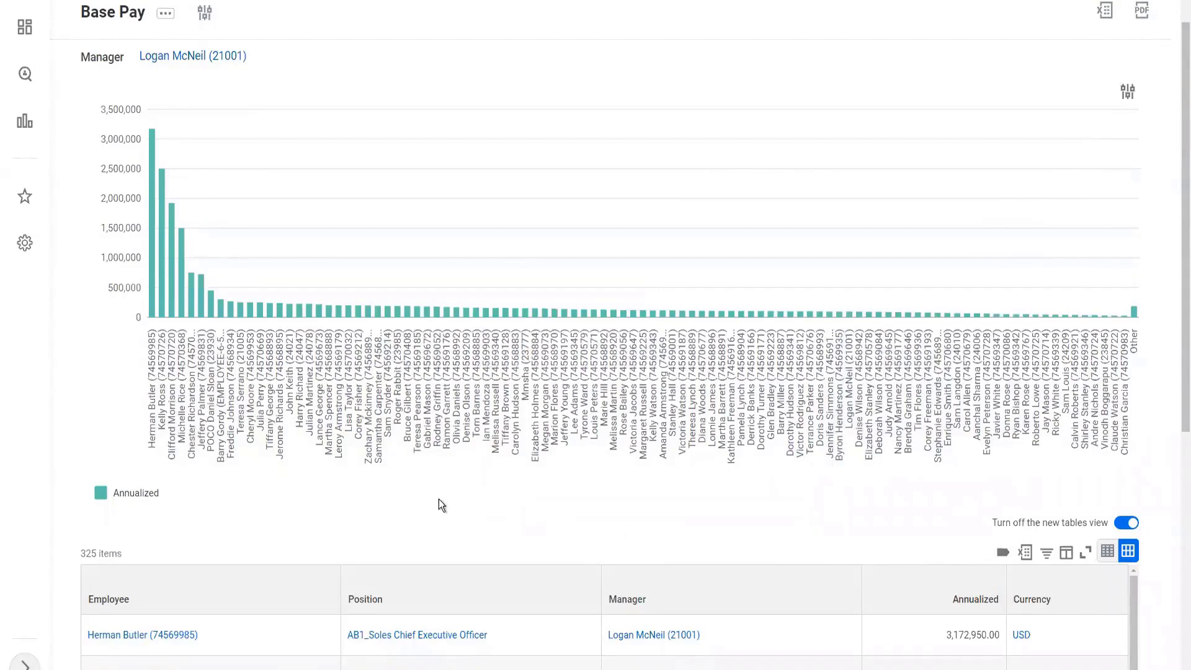
{"action": "scroll", "coordinate": [437, 499], "scroll_direction": "up", "scroll_amount": 1}
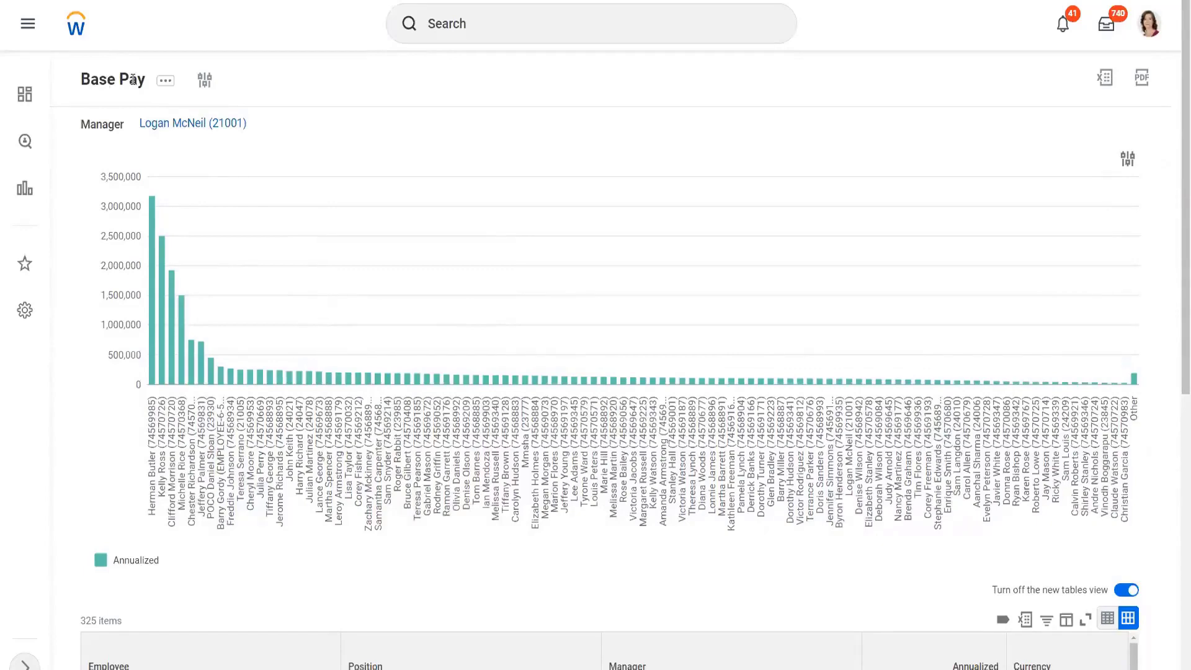
{"action": "scroll", "coordinate": [502, 274], "scroll_direction": "down", "scroll_amount": 4}
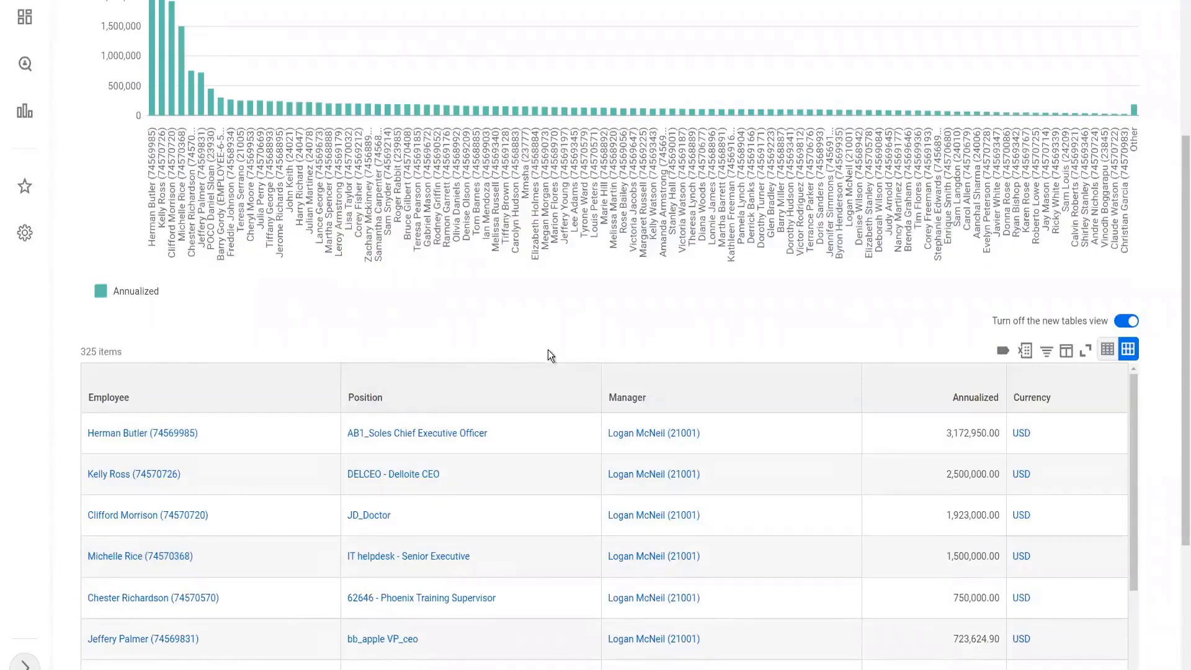
{"action": "scroll", "coordinate": [564, 324], "scroll_direction": "down", "scroll_amount": 3}
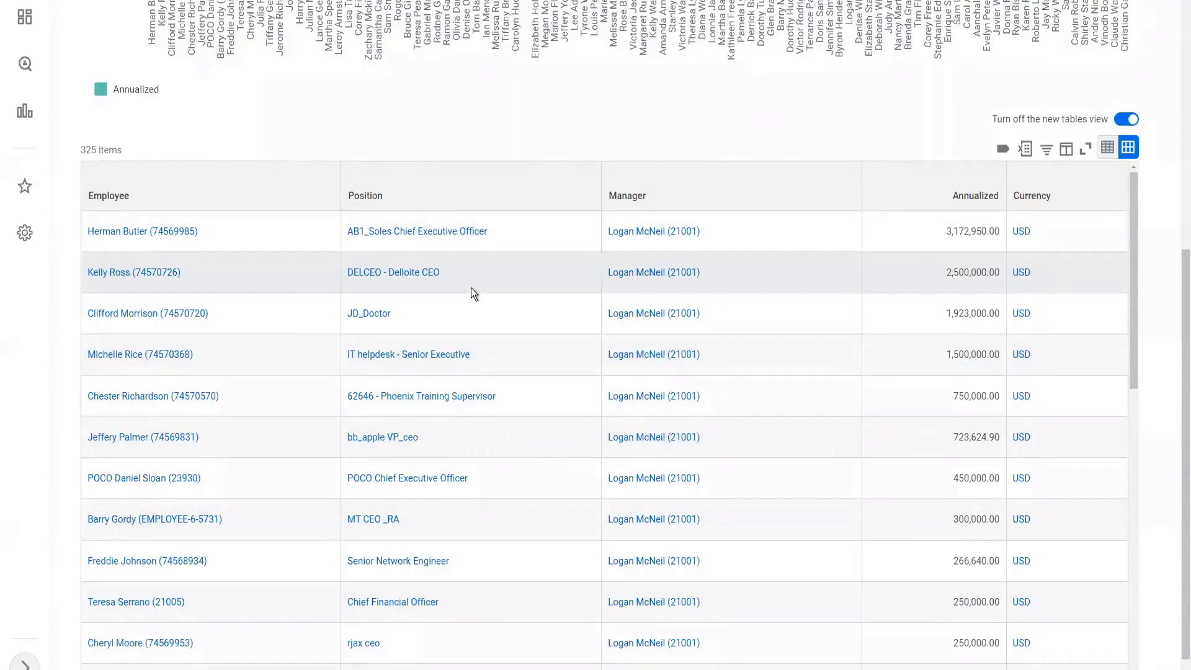
Search Workday for reports matching "head count"
{"action": "scroll", "coordinate": [471, 288], "scroll_direction": "up", "scroll_amount": 5}
{"action": "scroll", "coordinate": [341, 281], "scroll_direction": "up", "scroll_amount": 2}
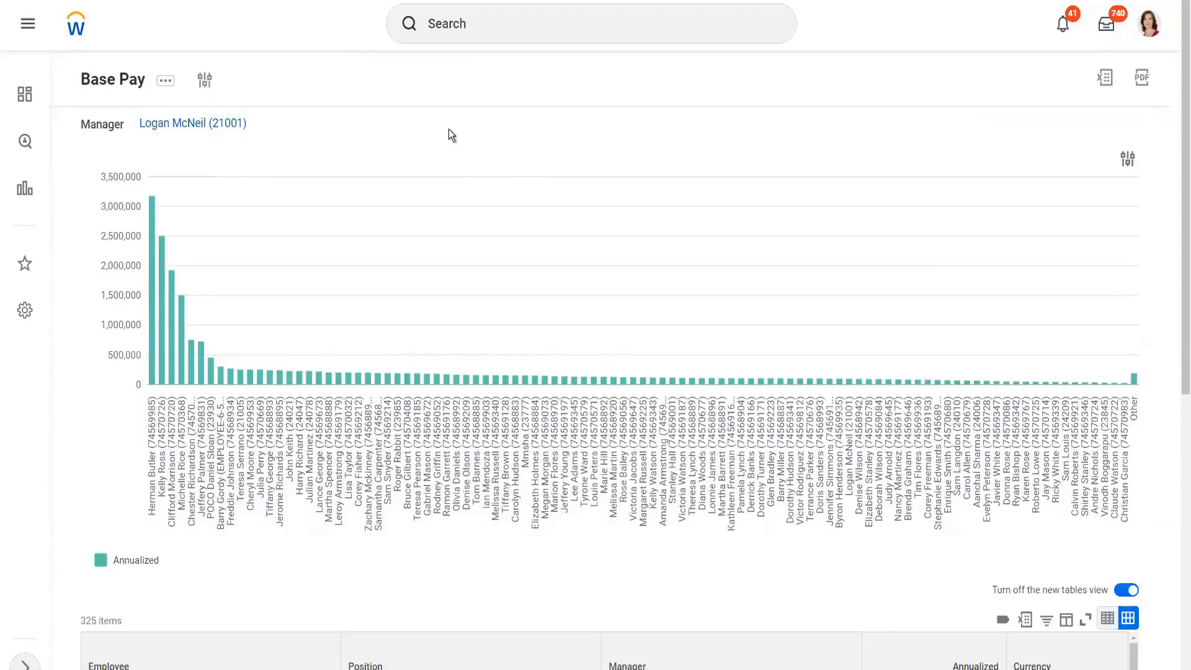
{"action": "left_click", "coordinate": [466, 23]}
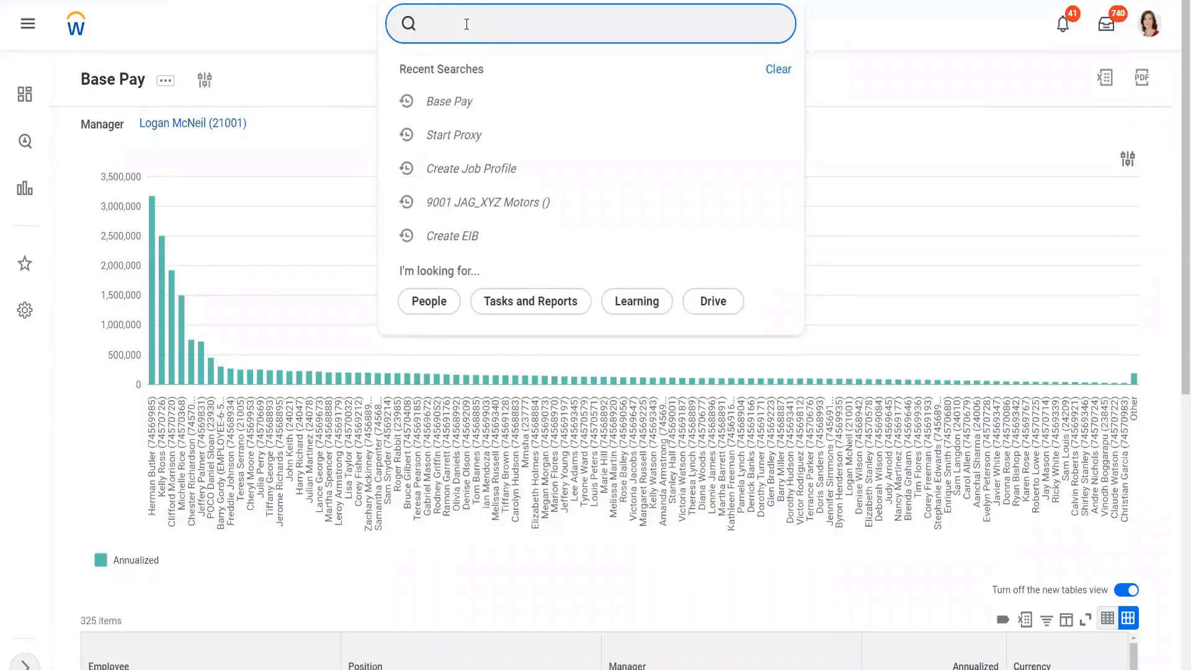
{"action": "type", "text": "head count"}
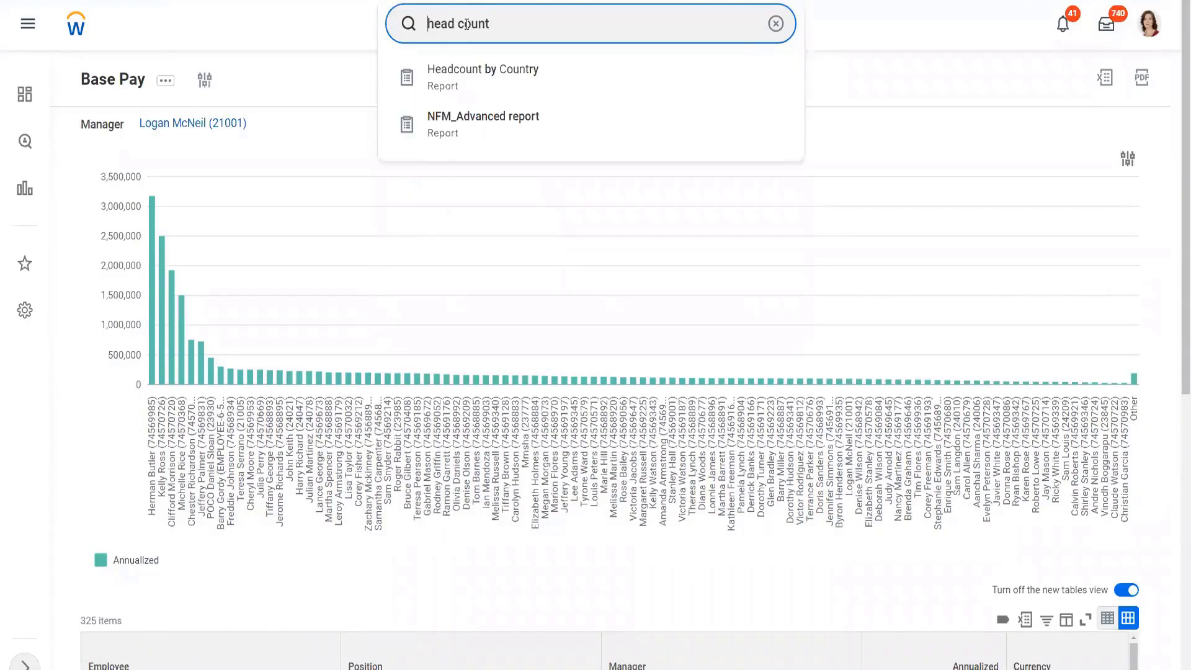
Refine the search to "5-year headcount" and try to open the 5-Year Headcount Trend report
{"action": "key", "text": "Home"}
{"action": "type", "text": "5"}
{"action": "left_click", "coordinate": [467, 23]}
{"action": "key", "text": "BackSpace"}
{"action": "key", "text": "Home"}
{"action": "key", "text": "Right"}
{"action": "type", "text": "year"}
{"action": "left_click", "coordinate": [526, 24]}
{"action": "left_click", "coordinate": [496, 25]}
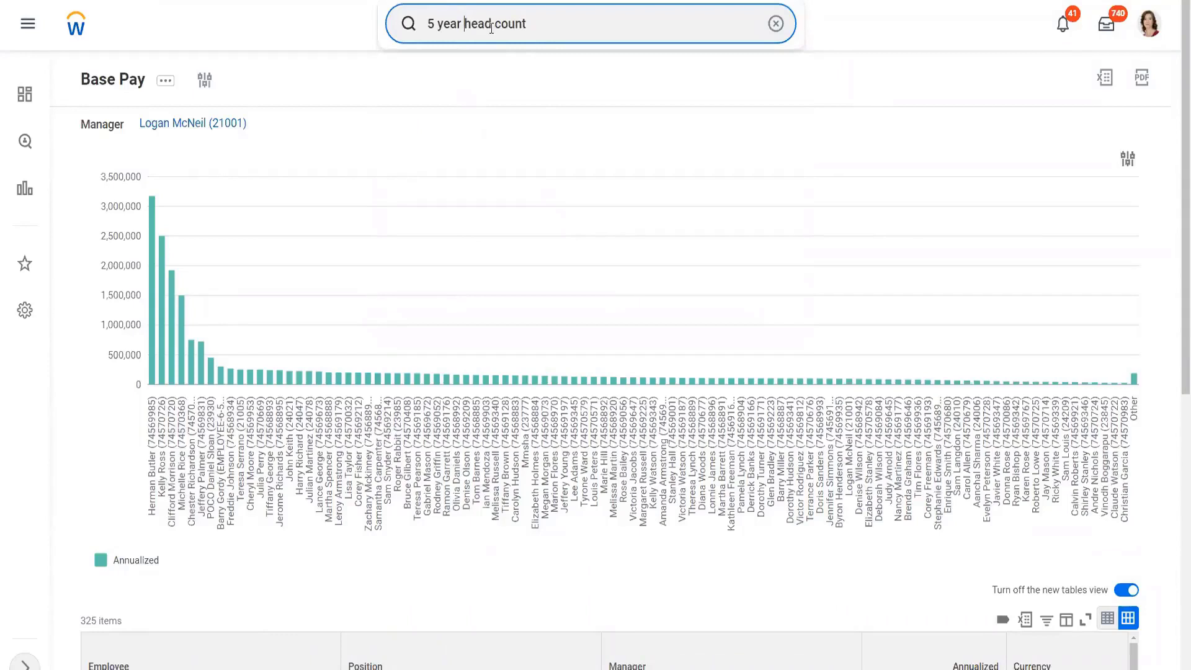
{"action": "key", "text": "BackSpace"}
{"action": "key", "text": "BackSpace"}
{"action": "type", "text": "-"}
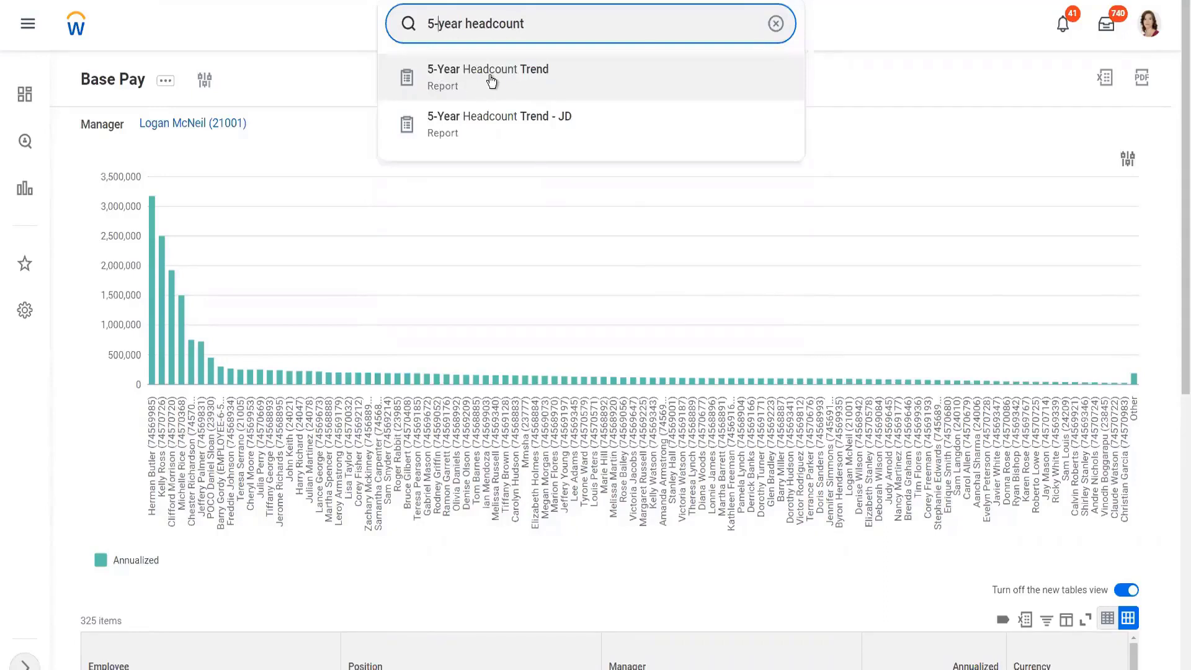
{"action": "left_click", "coordinate": [490, 77]}
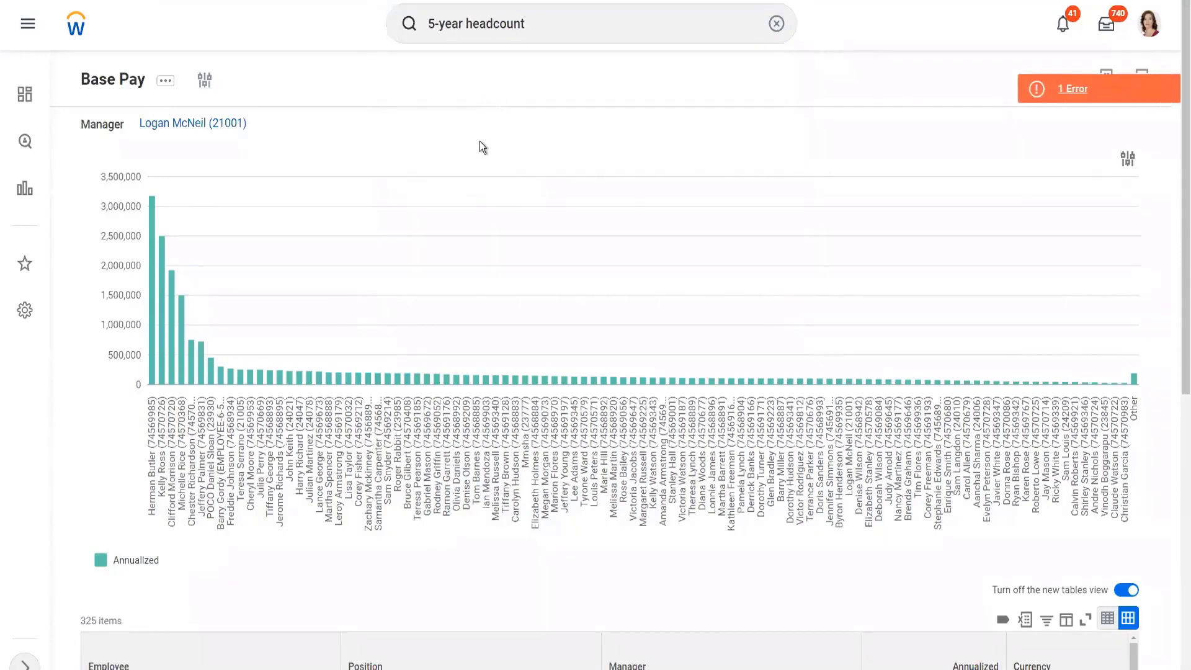
Search for "5-year head", dismiss the error details, and open the 5-Year Headcount Trend report definition from the results
{"action": "left_click", "coordinate": [549, 28]}
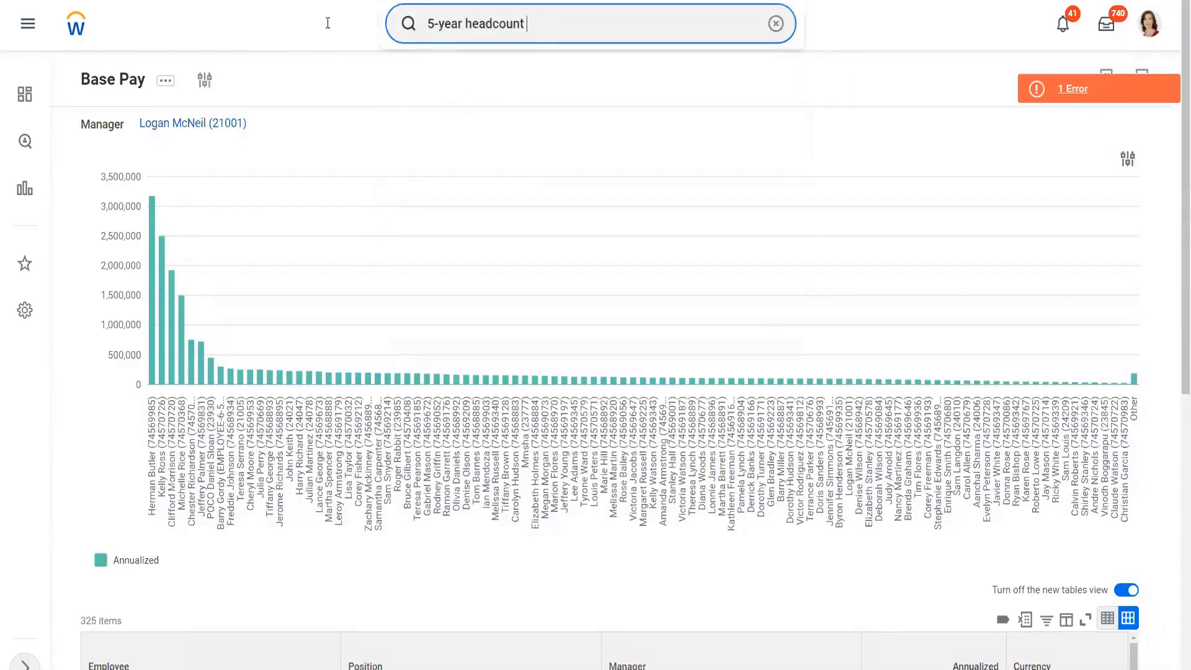
{"action": "key", "text": "ctrl+a"}
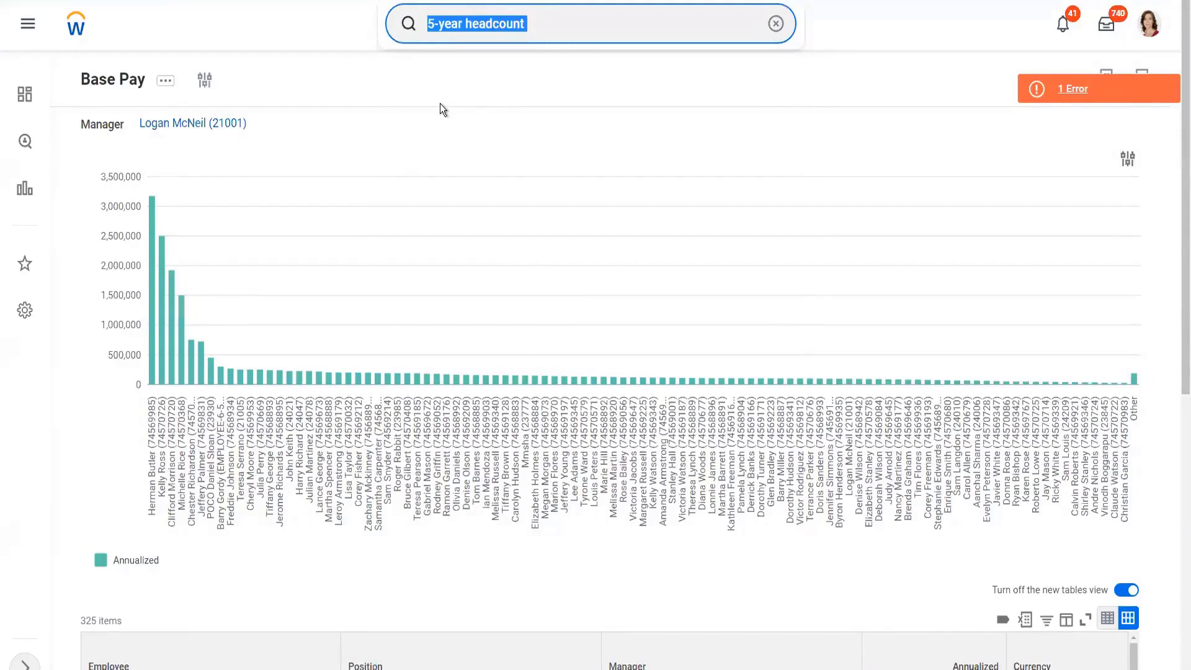
{"action": "type", "text": "5-year he"}
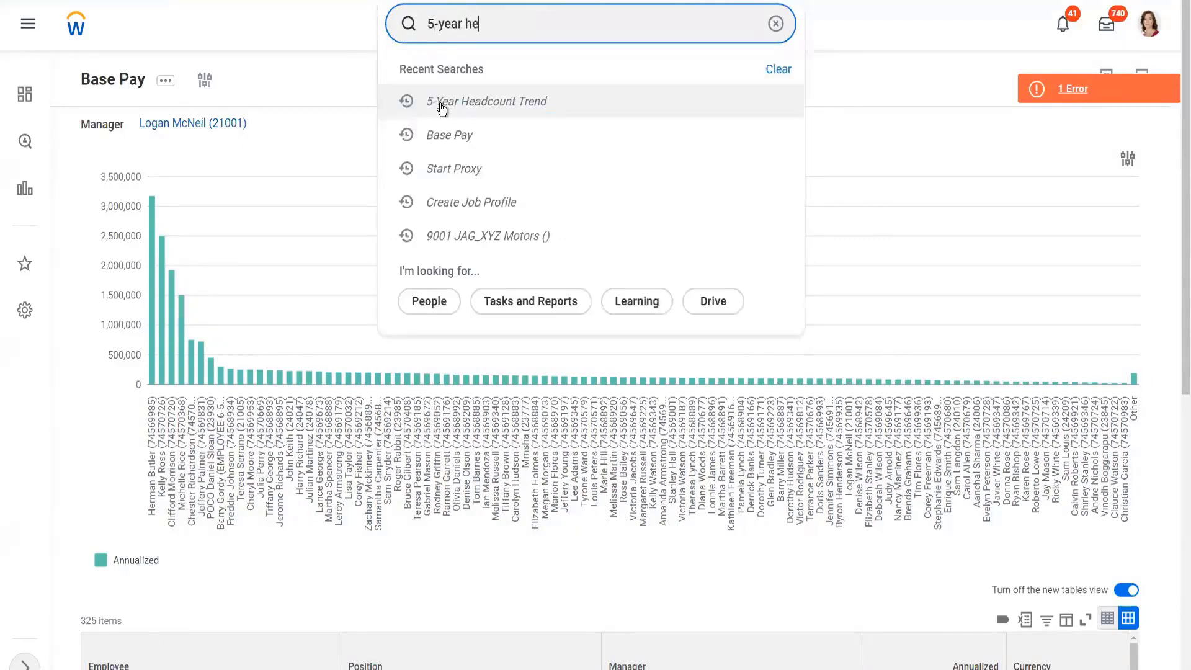
{"action": "type", "text": "ad"}
{"action": "left_click", "coordinate": [441, 115]}
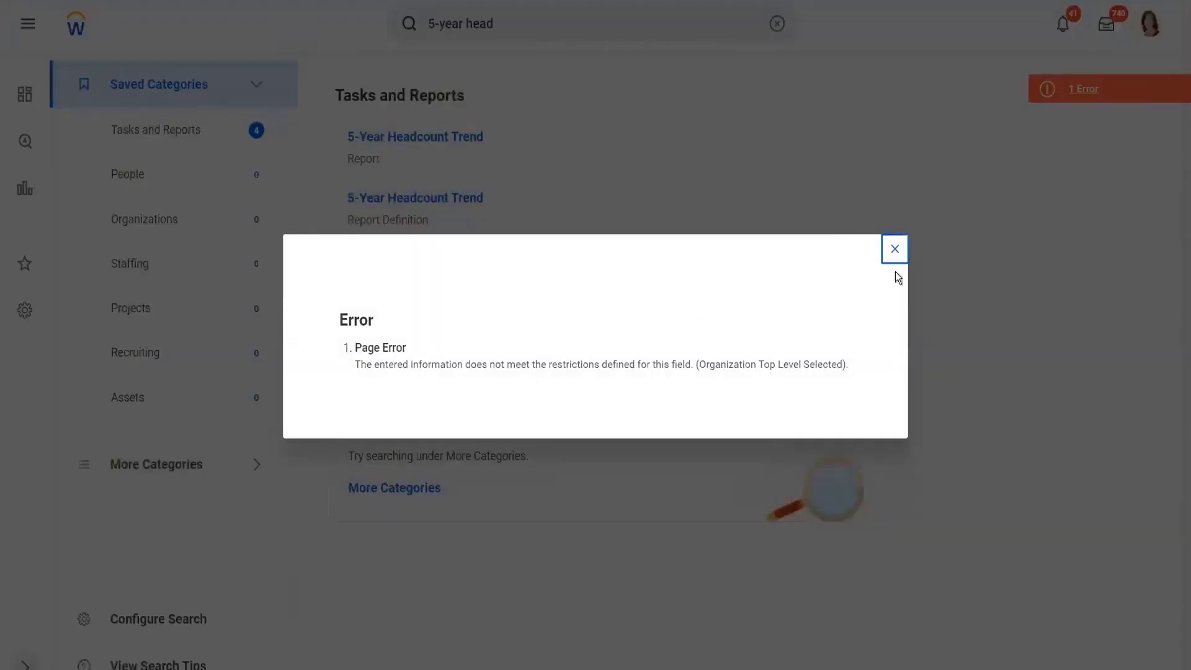
{"action": "key", "text": "Escape"}
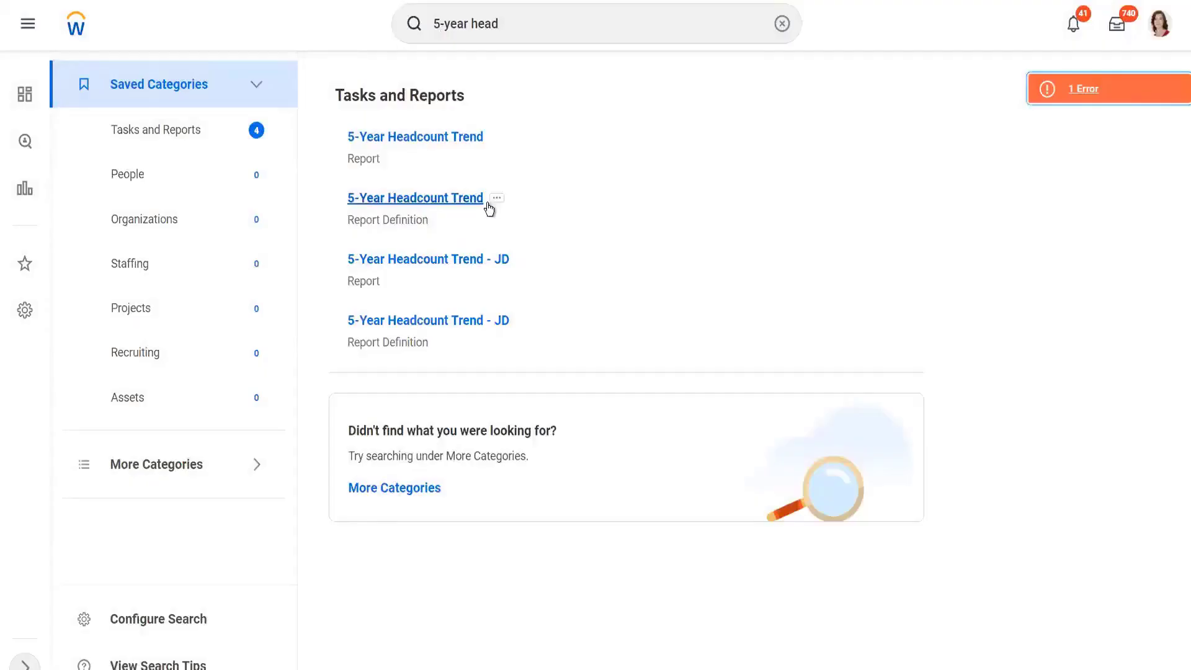
{"action": "left_click", "coordinate": [450, 205]}
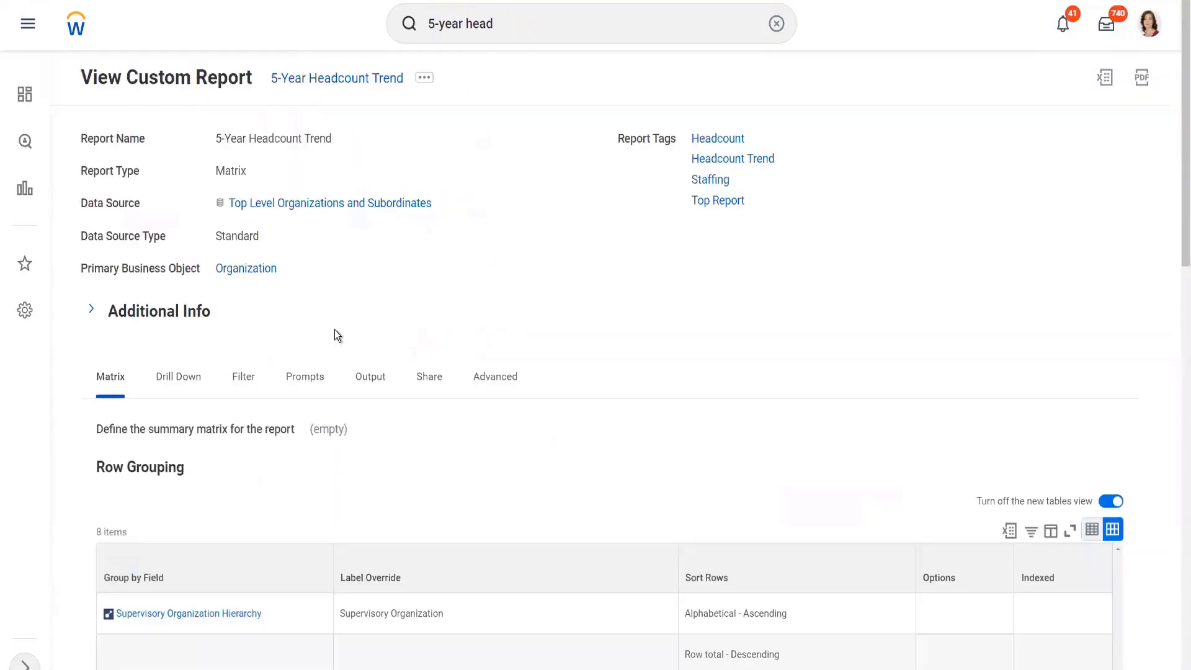
Check the sharing, advanced and matrix settings of the 5-Year Headcount Trend report definition
{"action": "left_click", "coordinate": [430, 378]}
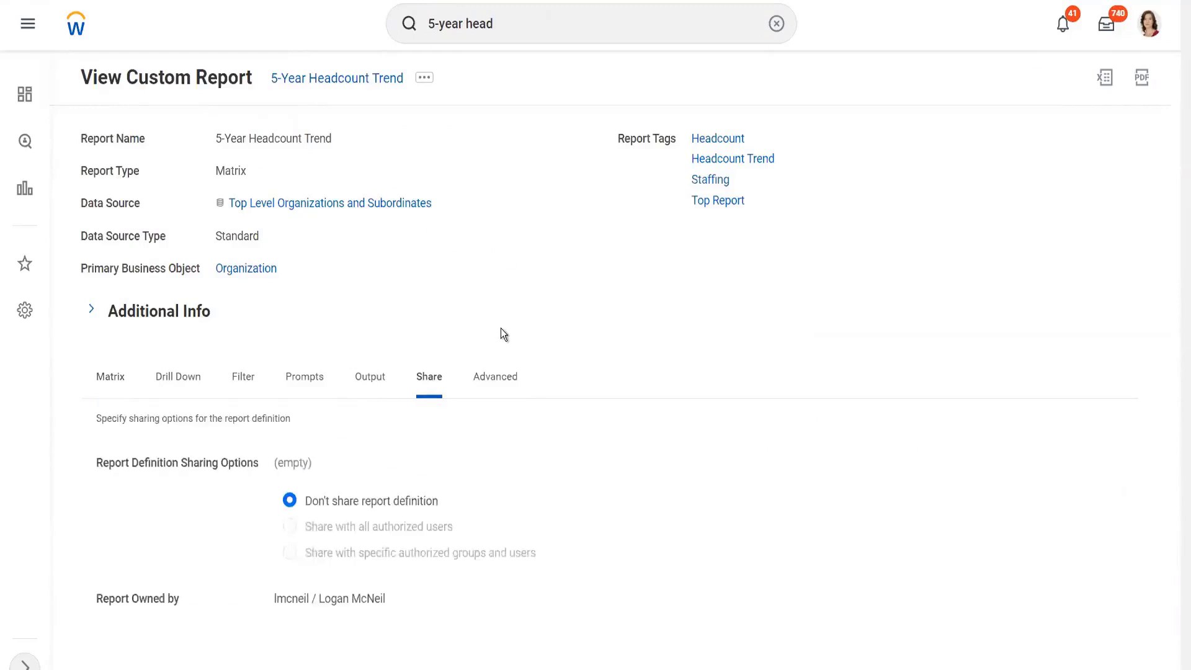
{"action": "left_click", "coordinate": [487, 386]}
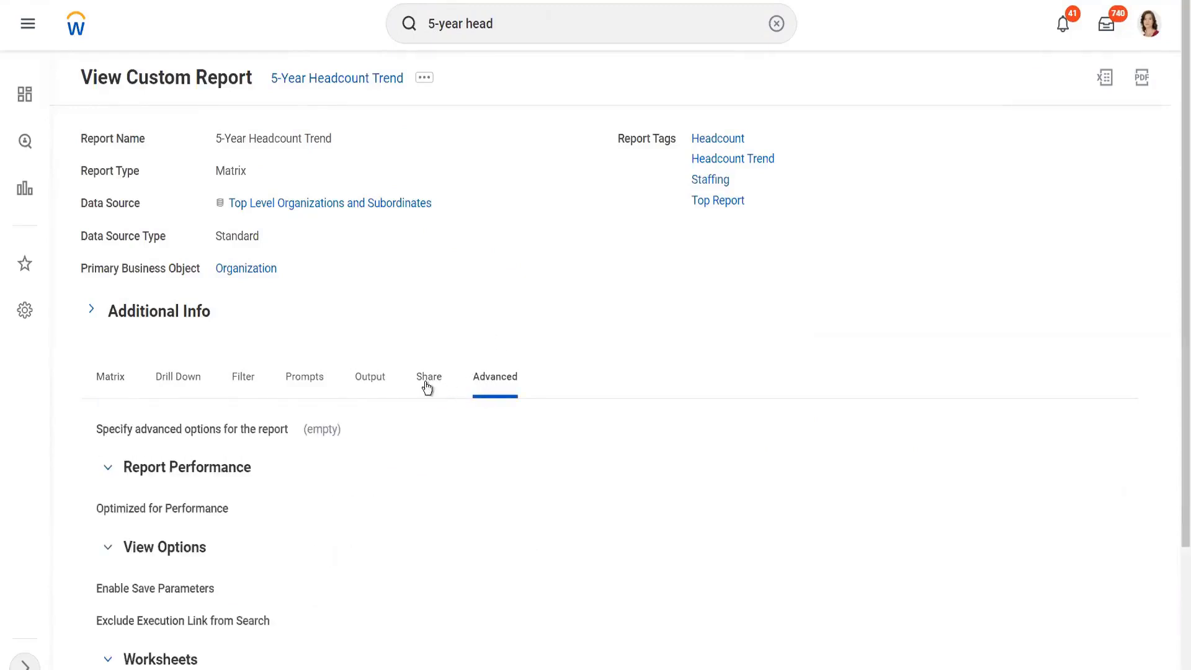
{"action": "left_click", "coordinate": [426, 386]}
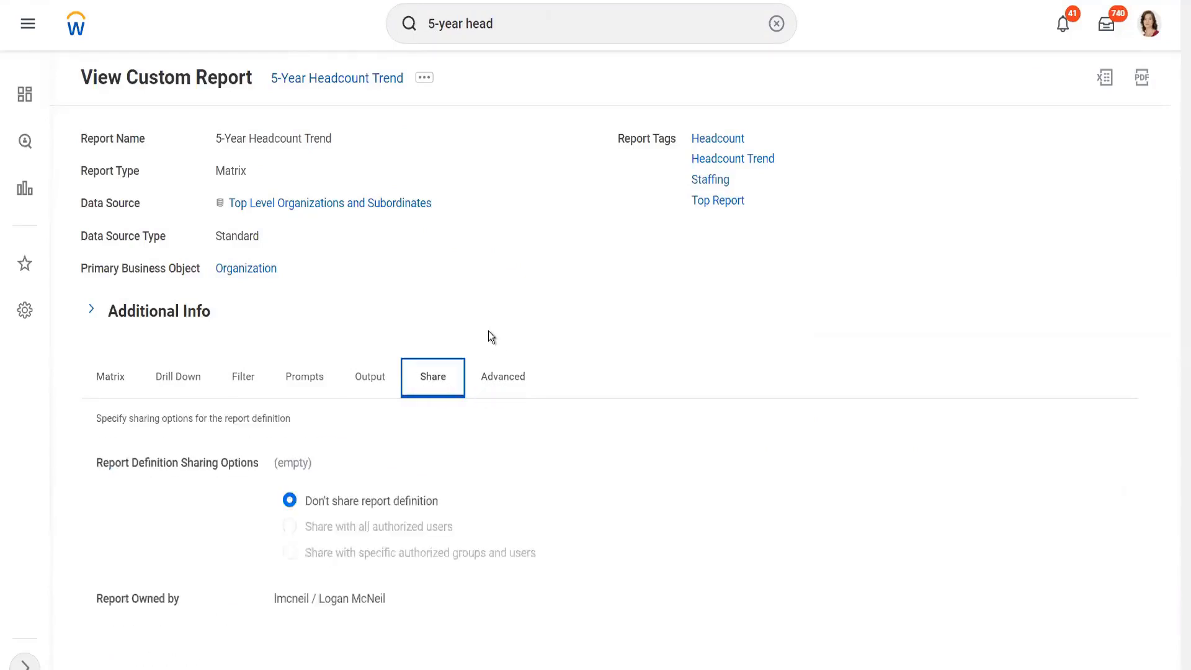
{"action": "left_click", "coordinate": [138, 378]}
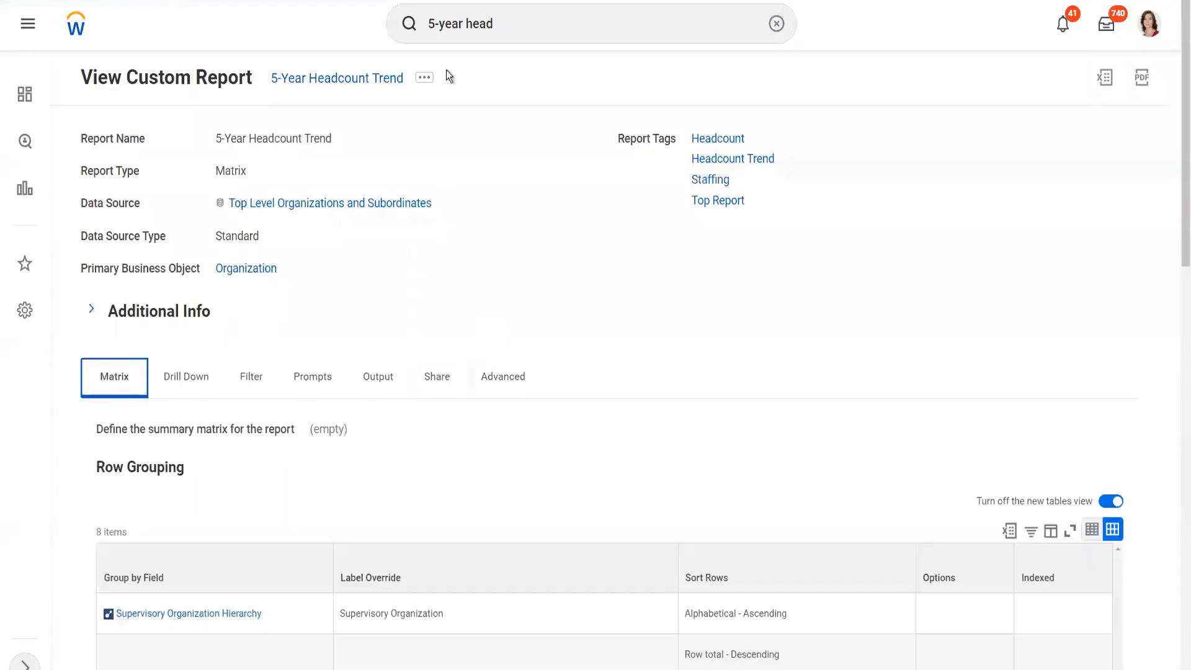
Try to run the 5-Year Headcount Trend report from its definition and read the error details
{"action": "left_click", "coordinate": [432, 85]}
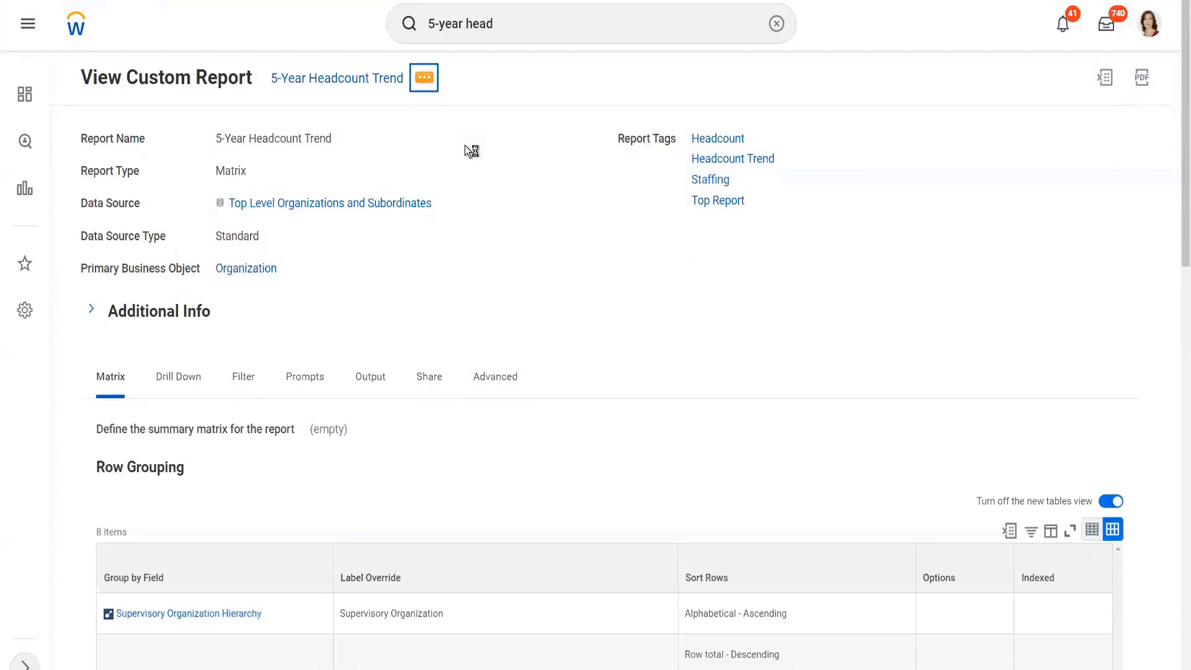
{"action": "mouse_move", "coordinate": [513, 138]}
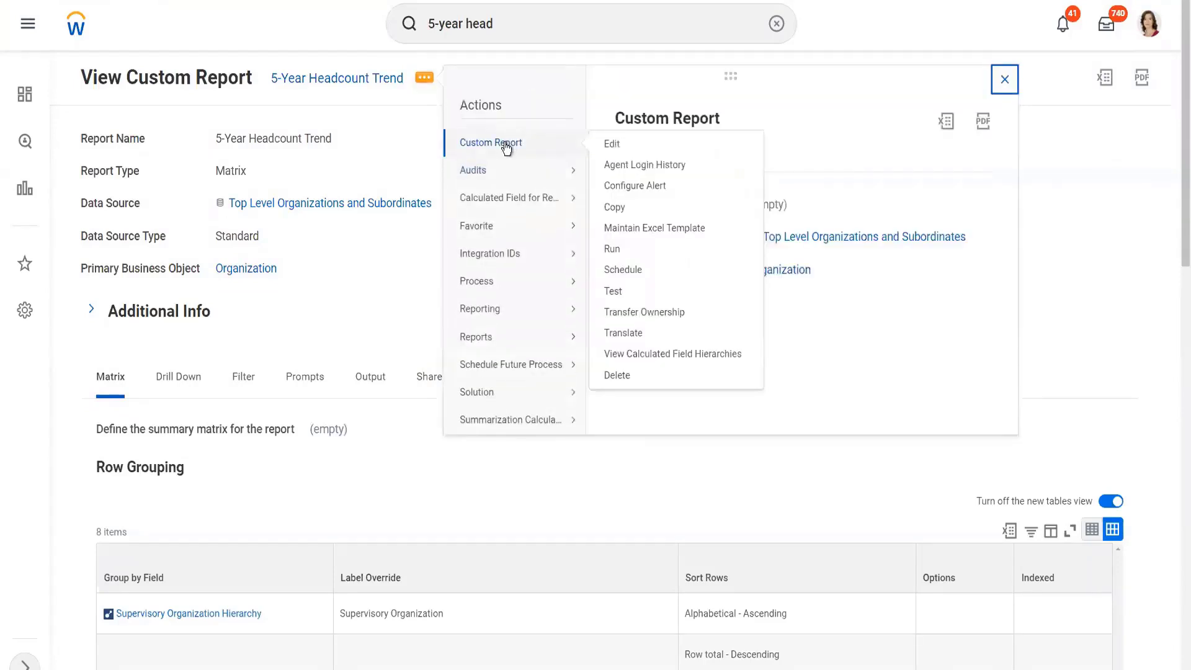
{"action": "left_click", "coordinate": [614, 250]}
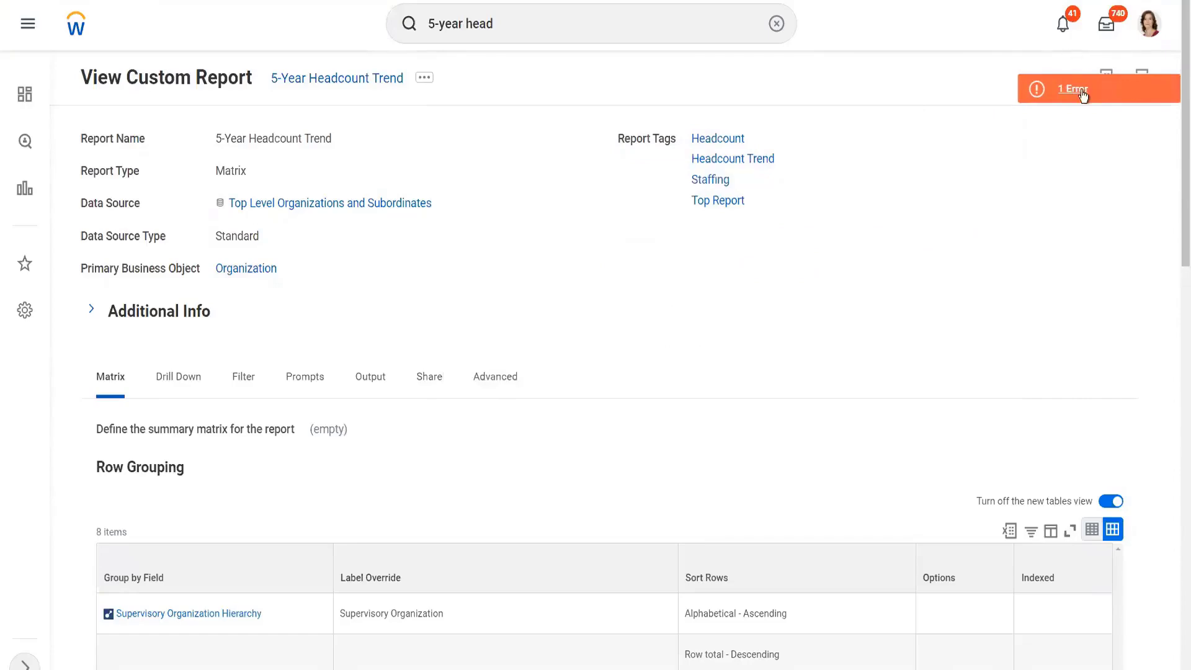
{"action": "left_click", "coordinate": [1080, 91]}
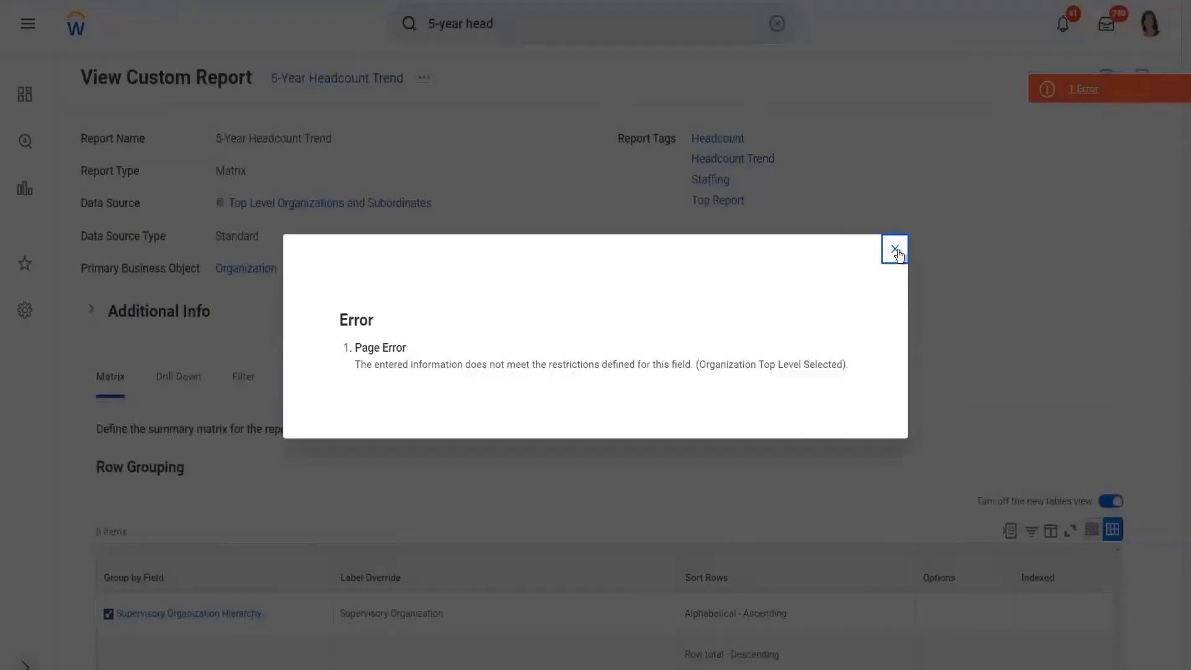
{"action": "left_click", "coordinate": [895, 249]}
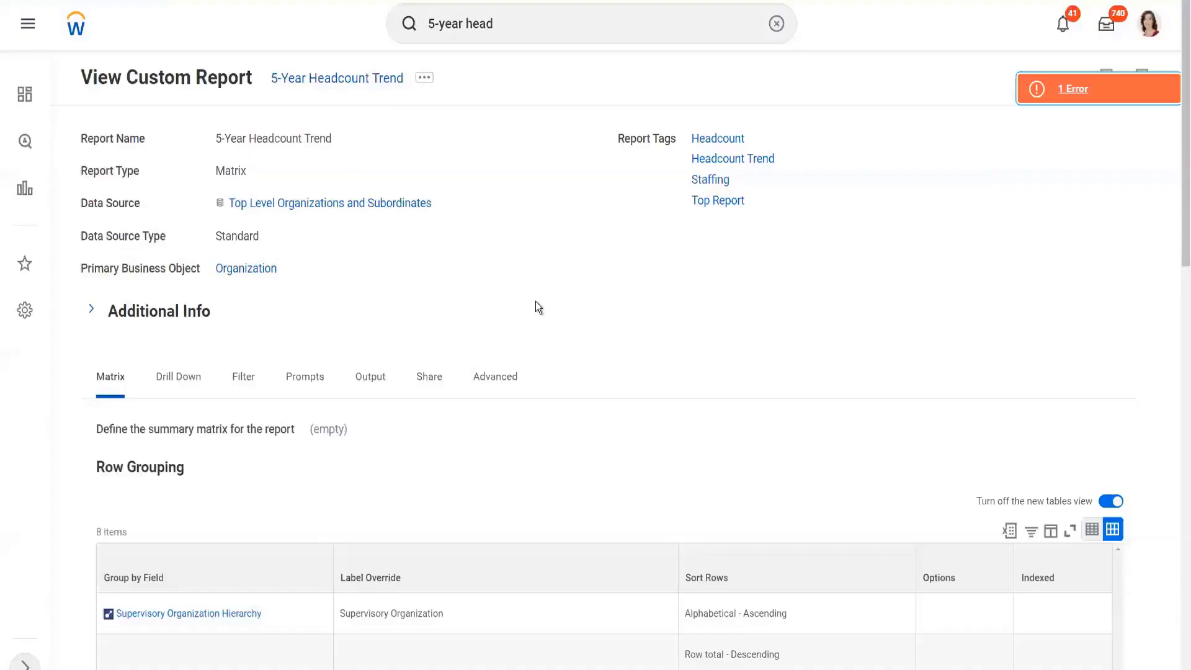
Review the report definition's prompt settings, including the default value for the Organization field
{"action": "scroll", "coordinate": [537, 300], "scroll_direction": "down", "scroll_amount": 2}
{"action": "left_click", "coordinate": [307, 248]}
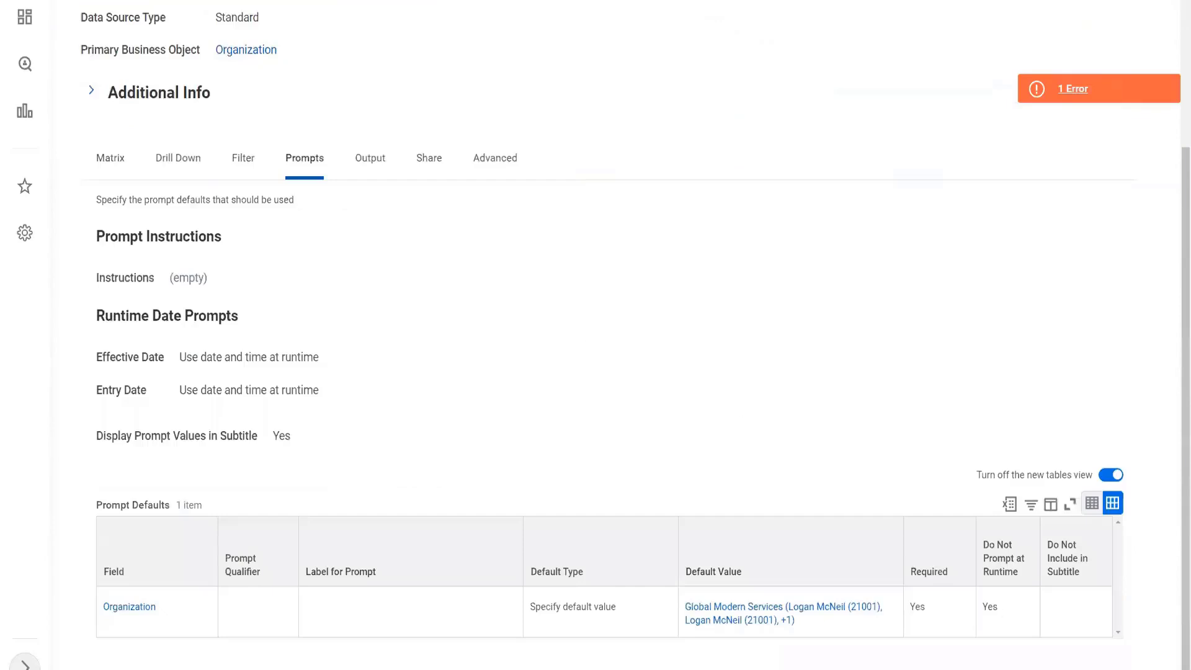
{"action": "scroll", "coordinate": [322, 362], "scroll_direction": "up", "scroll_amount": 4}
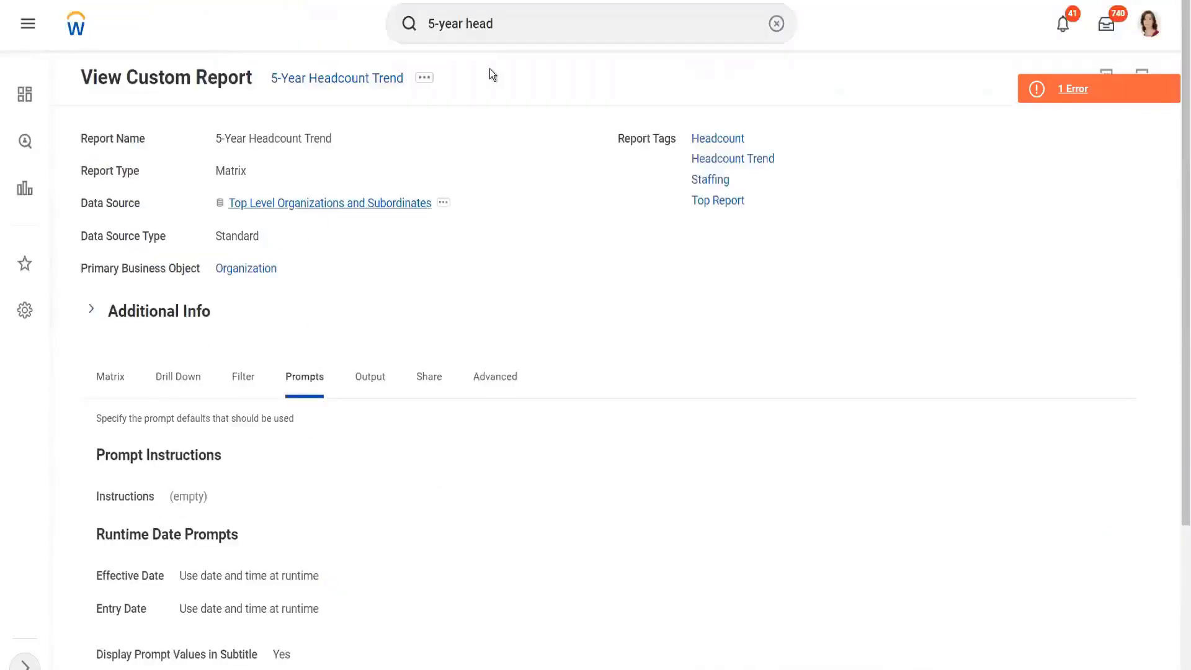
Search for "find workers" and open the Find Workers report
{"action": "left_click", "coordinate": [523, 16]}
{"action": "key", "text": "ctrl+a"}
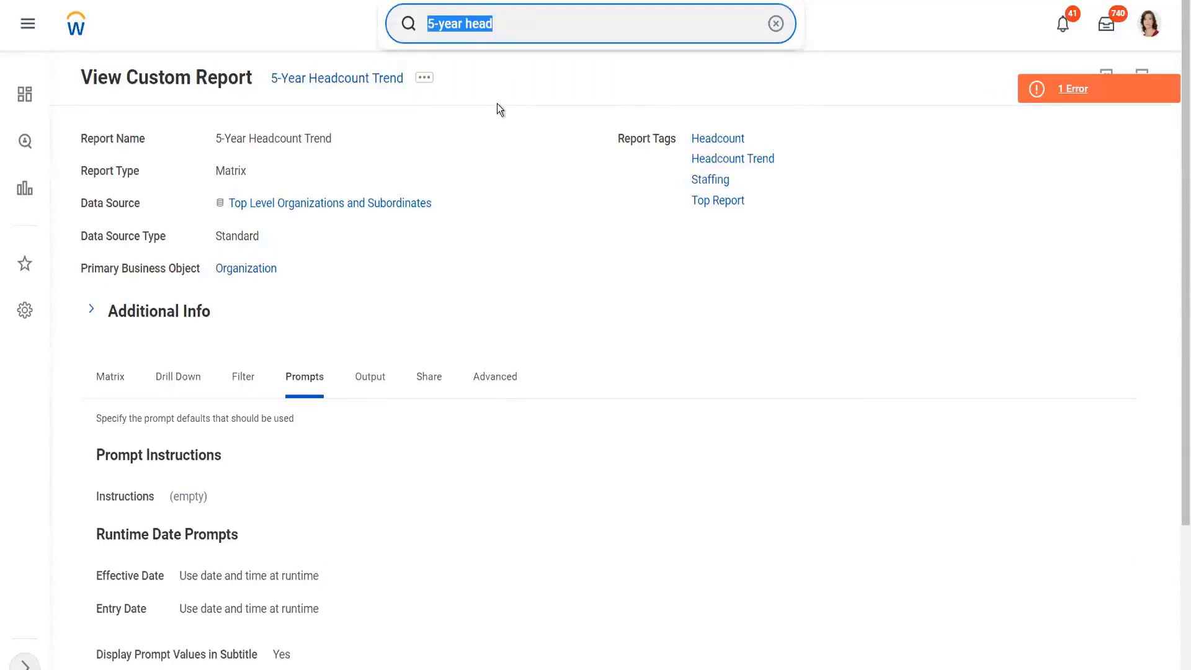
{"action": "type", "text": "find workers"}
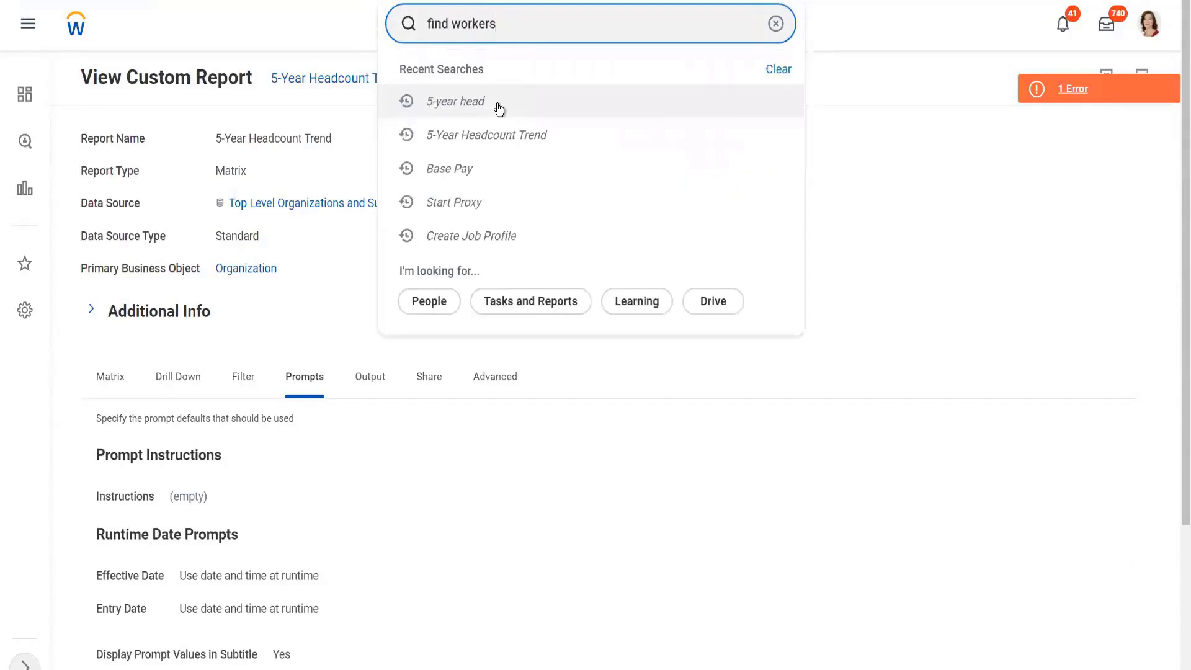
{"action": "left_click", "coordinate": [476, 79]}
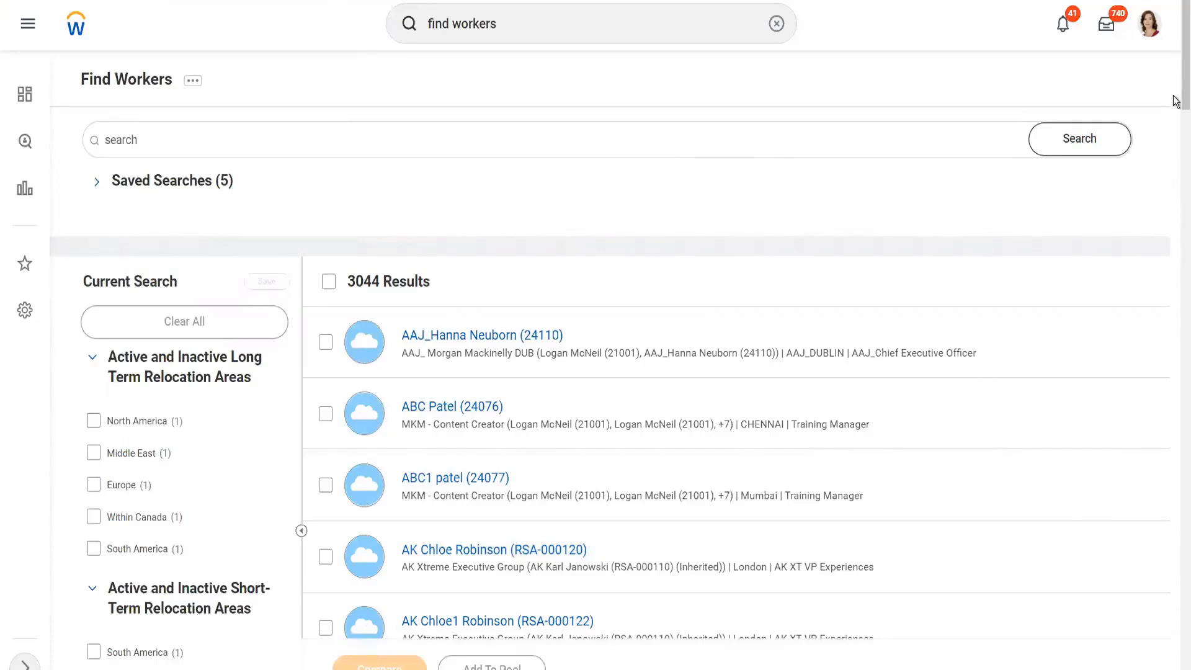
Look through the worker filters and limit the results to the 21 - 30 age group
{"action": "scroll", "coordinate": [683, 217], "scroll_direction": "down", "scroll_amount": 5}
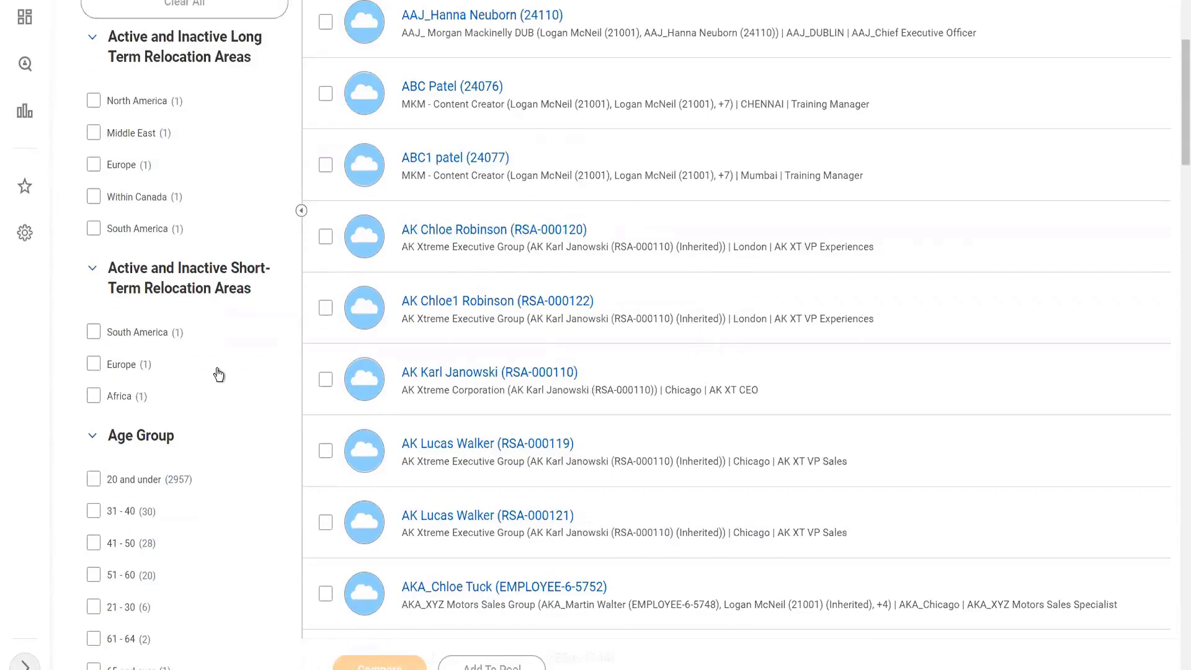
{"action": "scroll", "coordinate": [163, 224], "scroll_direction": "up", "scroll_amount": 5}
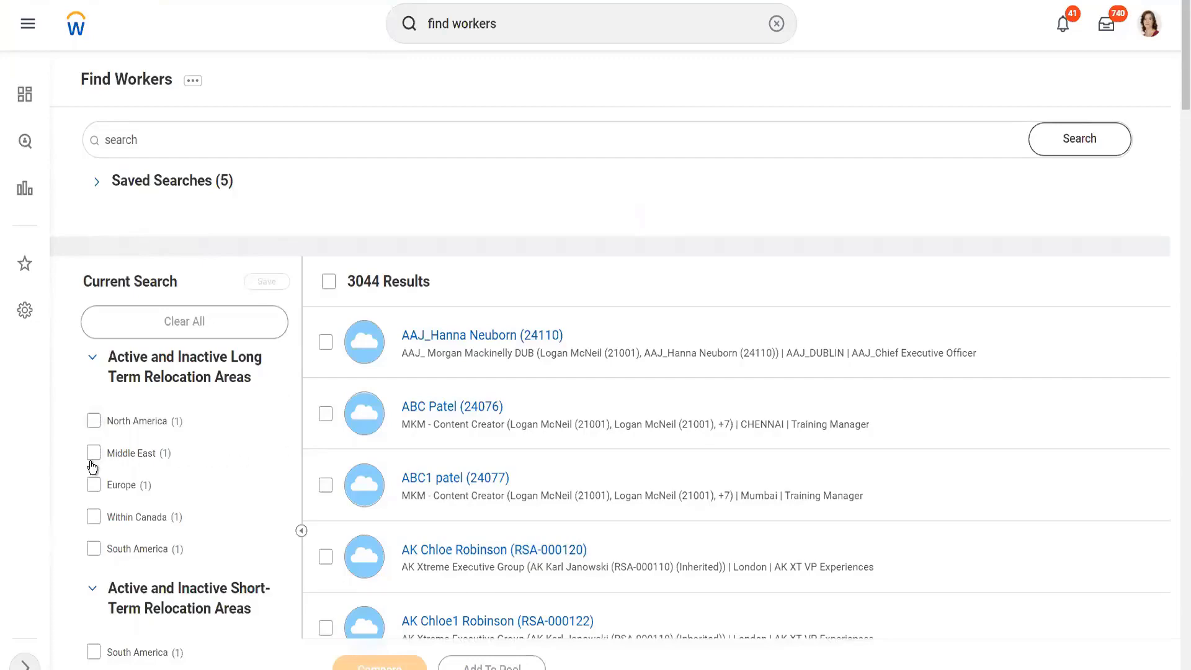
{"action": "scroll", "coordinate": [167, 448], "scroll_direction": "down", "scroll_amount": 4}
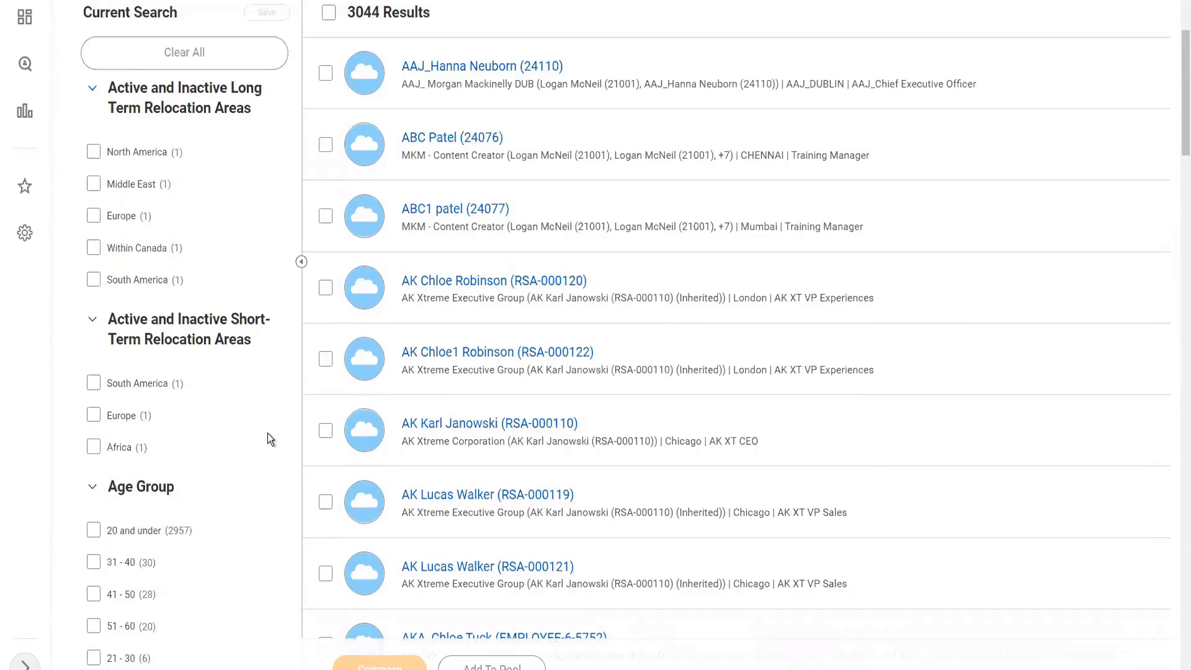
{"action": "scroll", "coordinate": [270, 439], "scroll_direction": "down", "scroll_amount": 1}
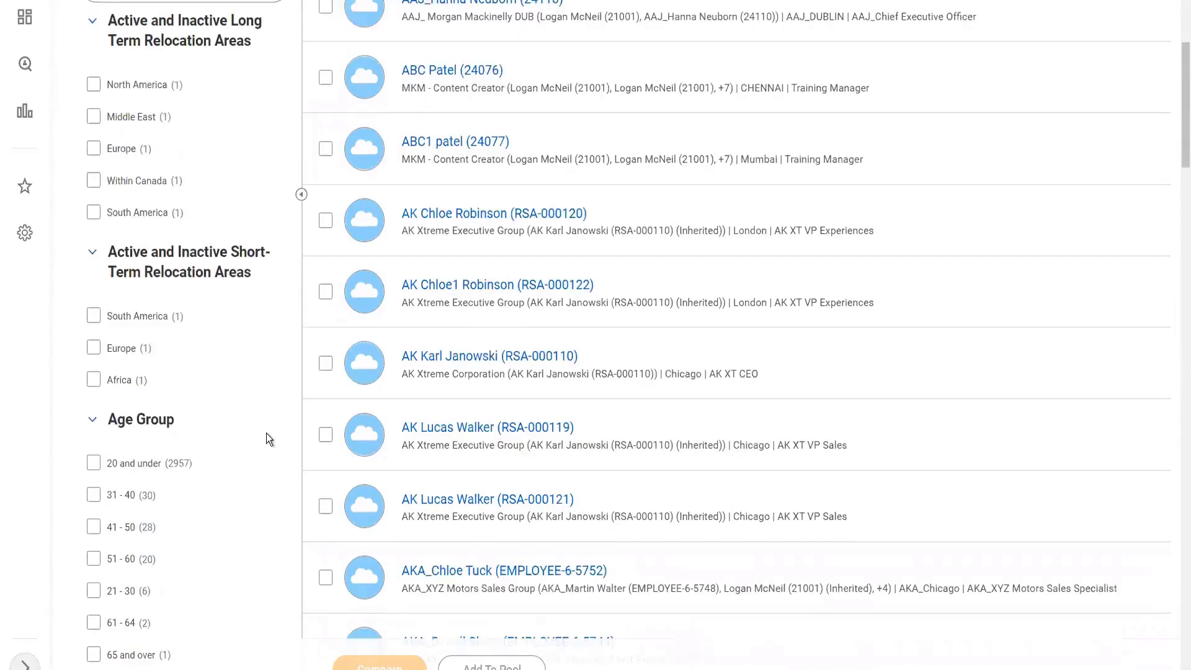
{"action": "left_click", "coordinate": [93, 591]}
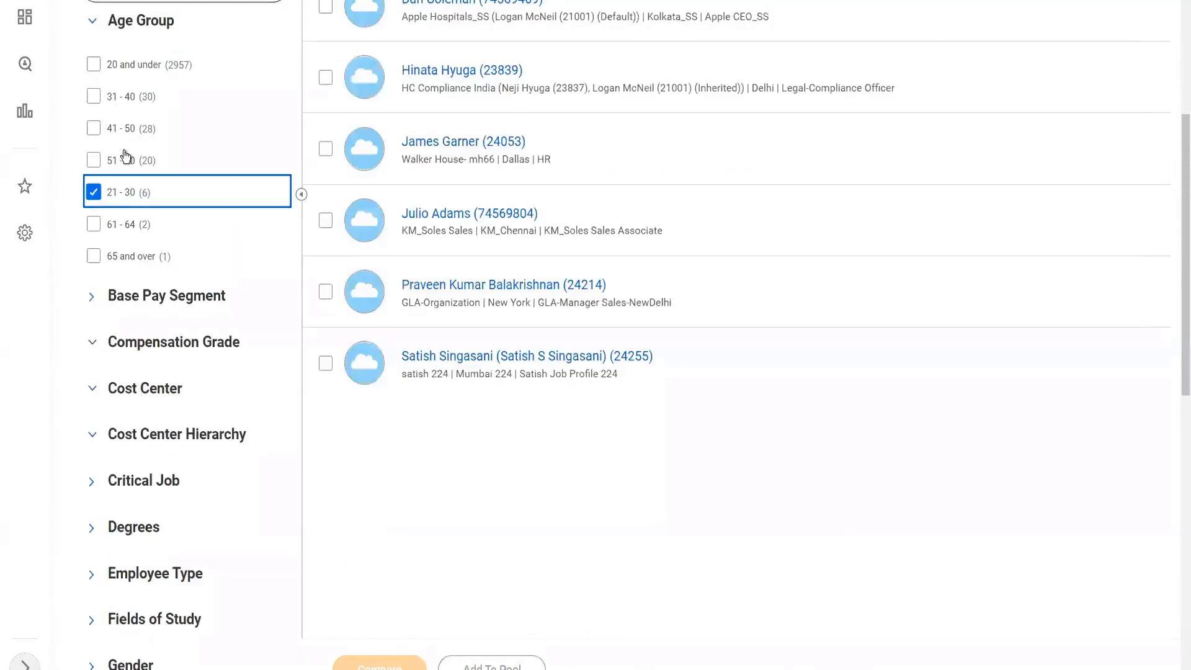
Clear the 21 - 30 age group filter and expand the Compensation Grade filter
{"action": "scroll", "coordinate": [110, 196], "scroll_direction": "up", "scroll_amount": 3}
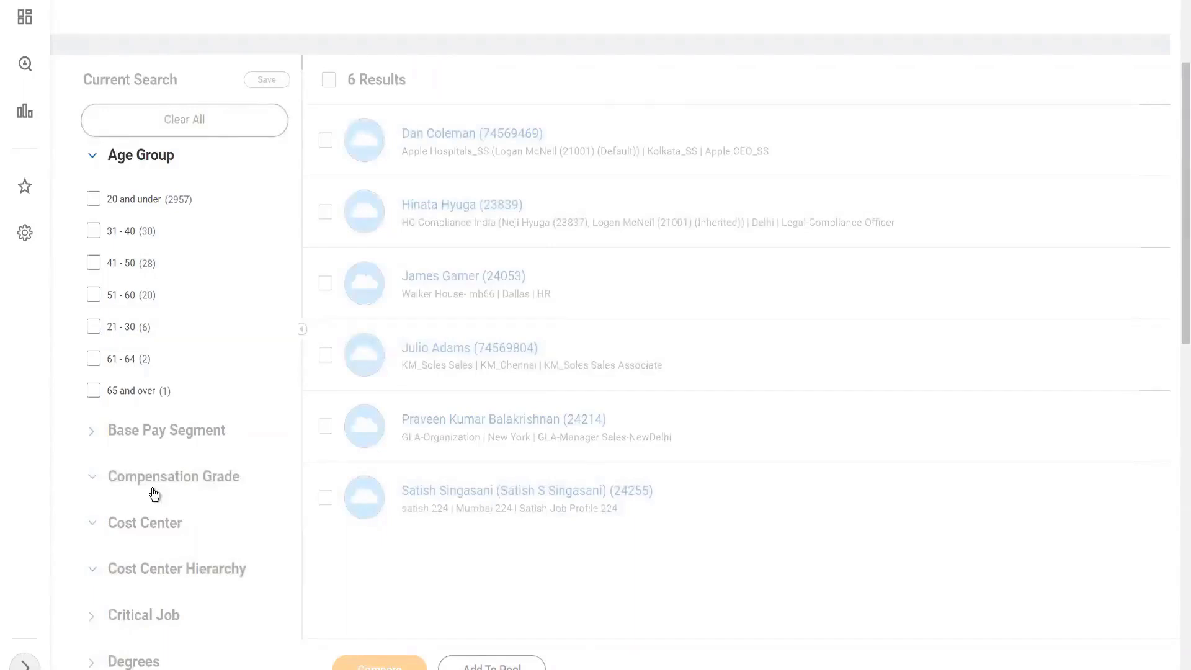
{"action": "scroll", "coordinate": [215, 495], "scroll_direction": "down", "scroll_amount": 2}
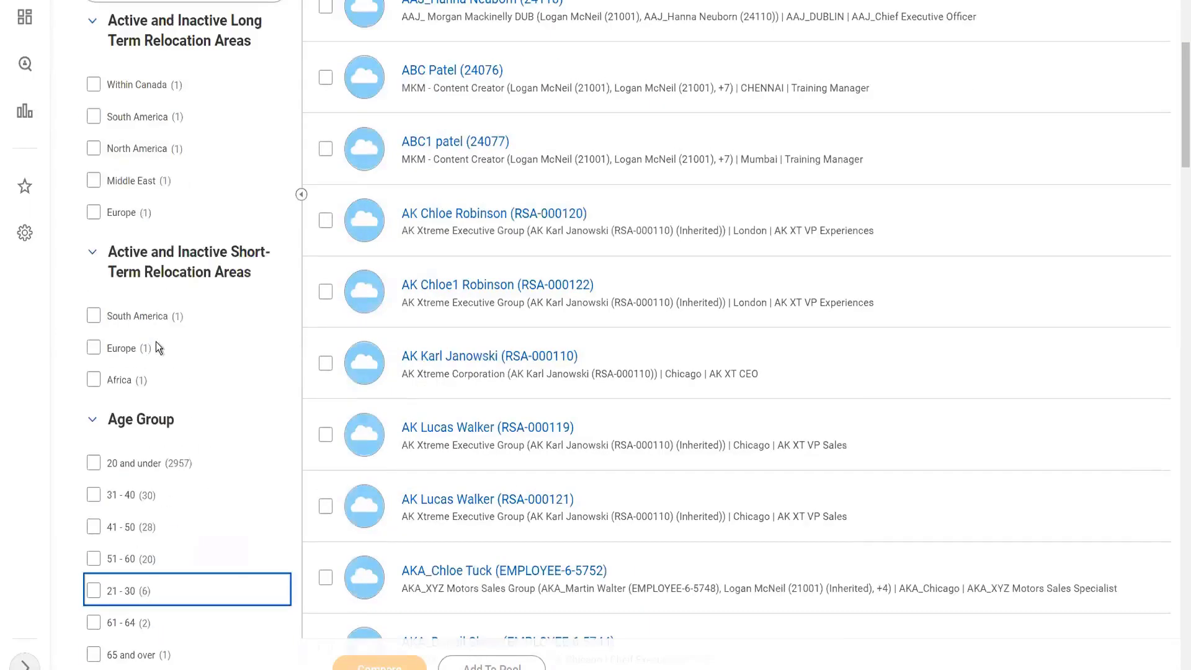
{"action": "scroll", "coordinate": [203, 408], "scroll_direction": "down", "scroll_amount": 4}
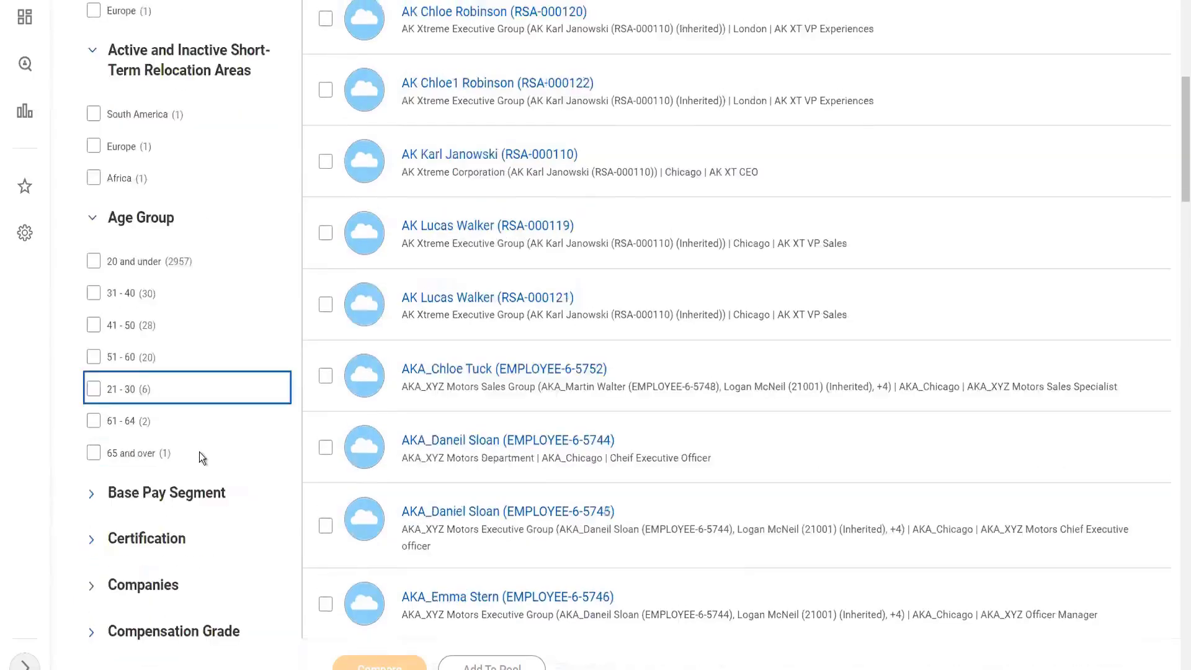
{"action": "left_click", "coordinate": [91, 564]}
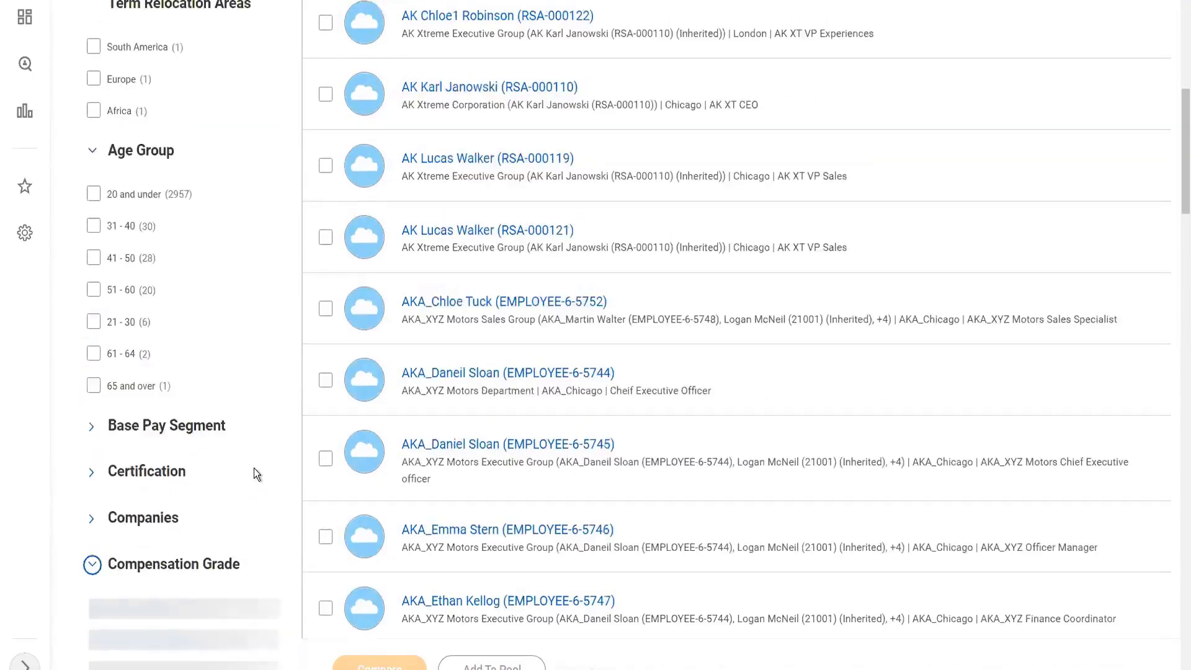
Select the Corporate Accounting Accounts Payable manager in Chicago and the Consulting Services director in Munich, and compare the two workers
{"action": "scroll", "coordinate": [254, 468], "scroll_direction": "down", "scroll_amount": 2}
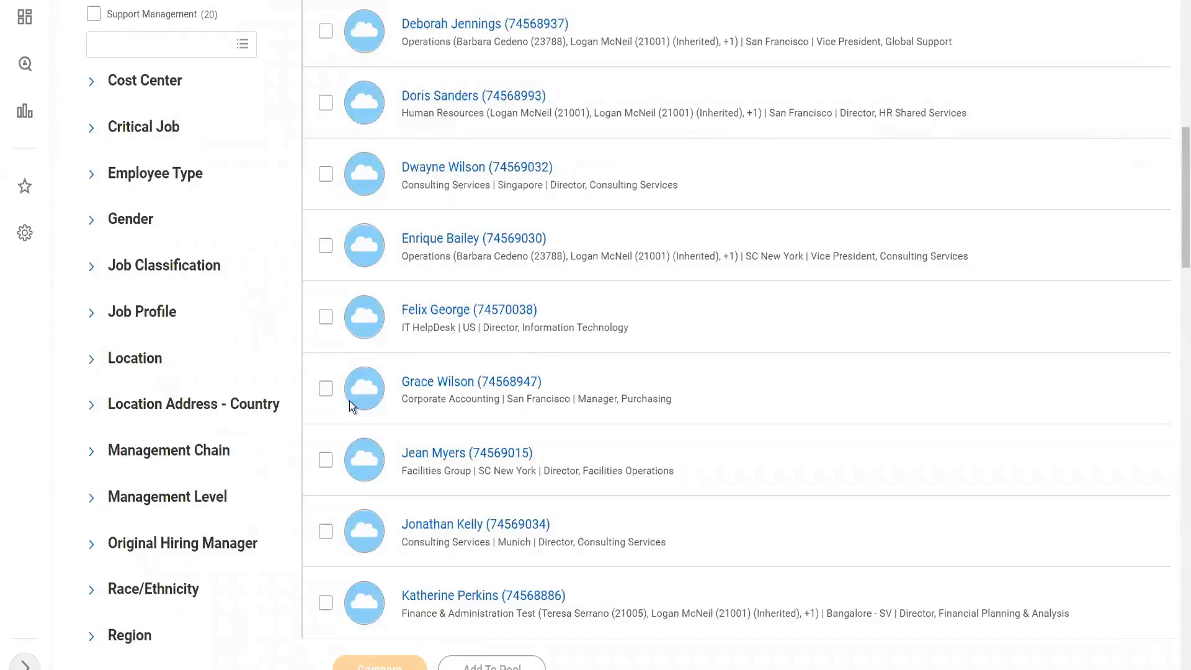
{"action": "scroll", "coordinate": [590, 386], "scroll_direction": "down", "scroll_amount": 5}
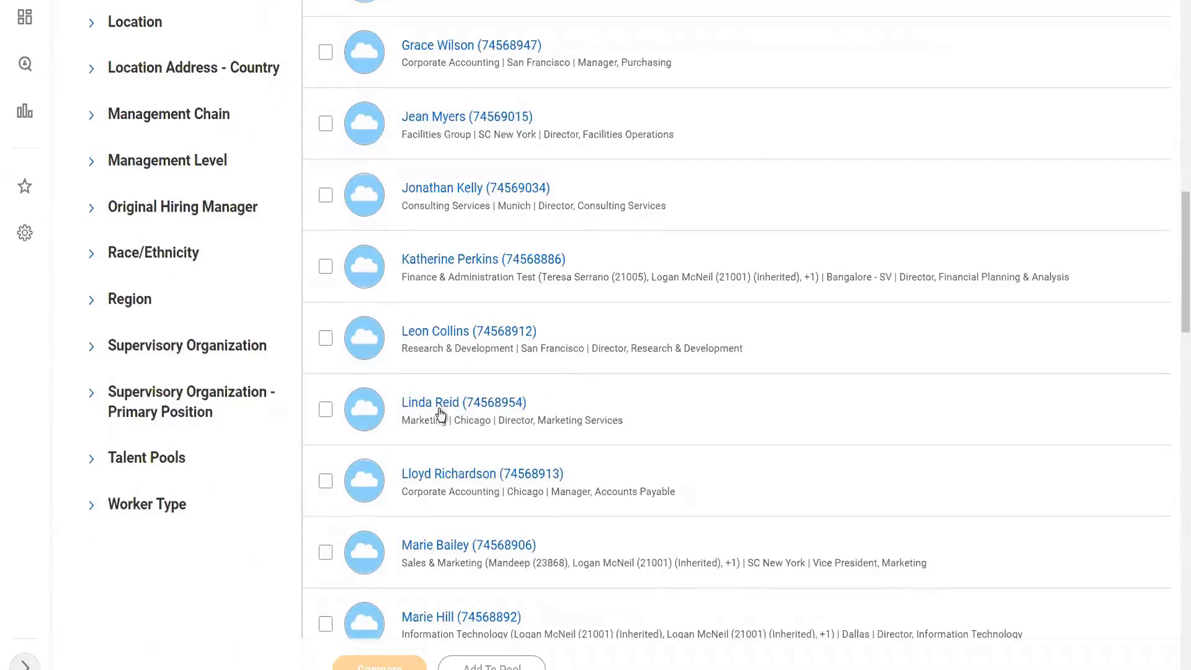
{"action": "left_click", "coordinate": [326, 483]}
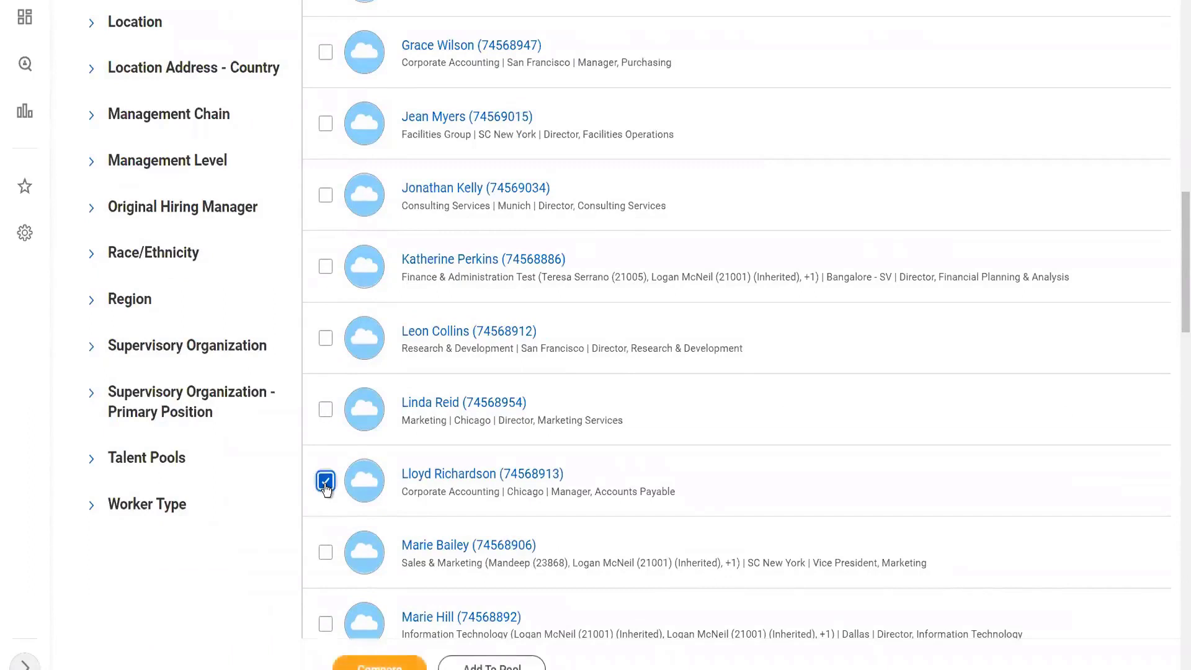
{"action": "left_click", "coordinate": [326, 196]}
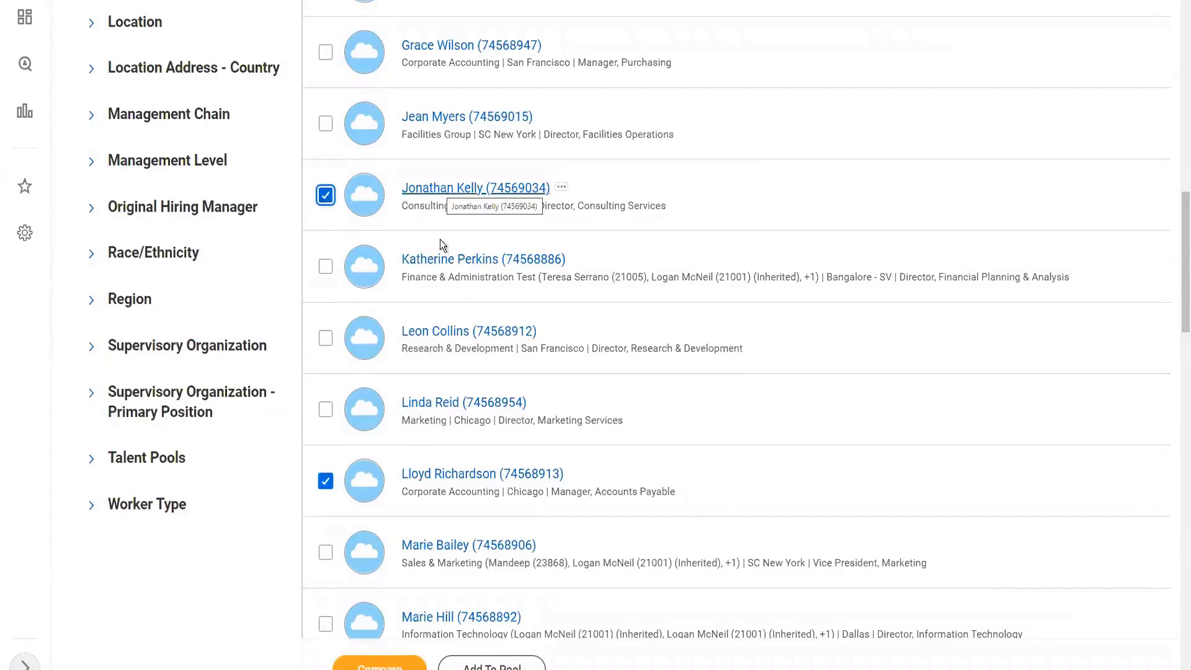
{"action": "left_click", "coordinate": [378, 667]}
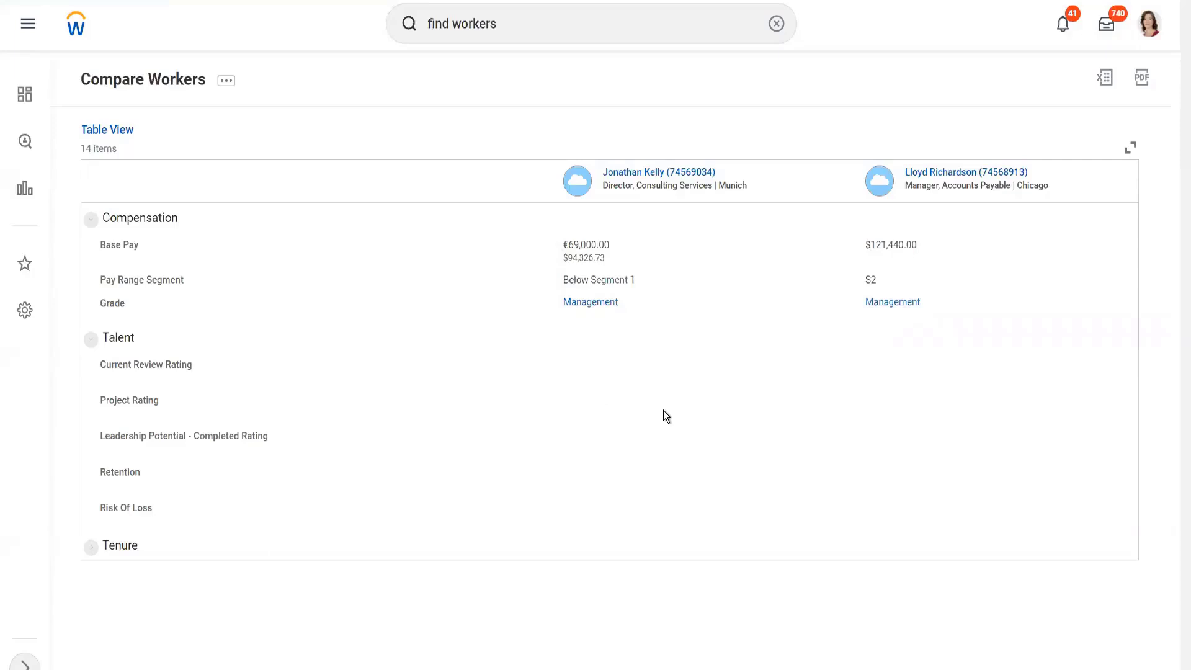
Examine the worker comparison, collapsing and re-expanding the Talent section and checking both workers' pay range segment and base pay
{"action": "left_click", "coordinate": [91, 340]}
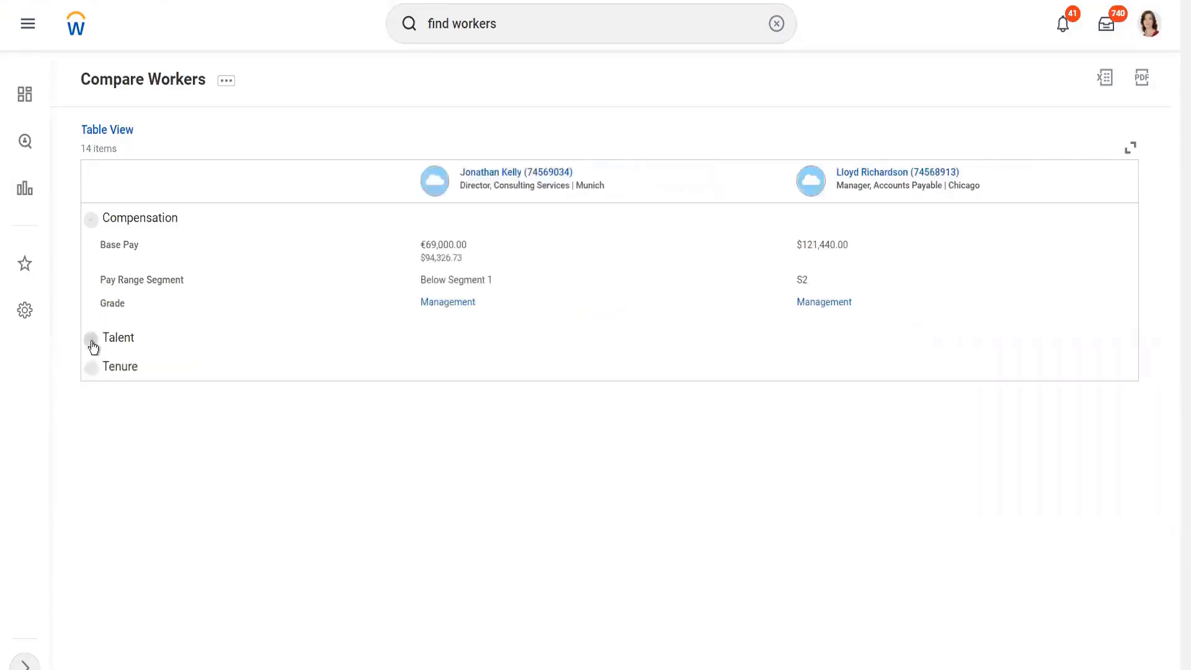
{"action": "left_click", "coordinate": [91, 340]}
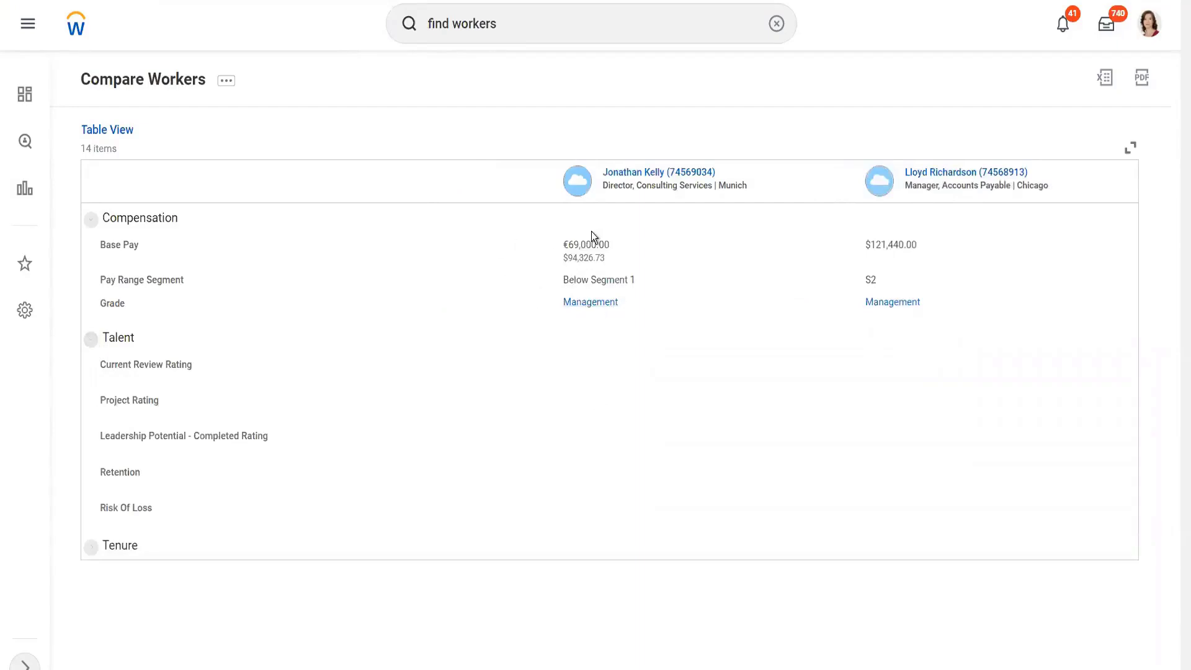
{"action": "mouse_move", "coordinate": [594, 251]}
{"action": "left_click", "coordinate": [826, 300]}
{"action": "left_click", "coordinate": [999, 281]}
{"action": "left_click_drag", "start_coordinate": [582, 280], "coordinate": [640, 283]}
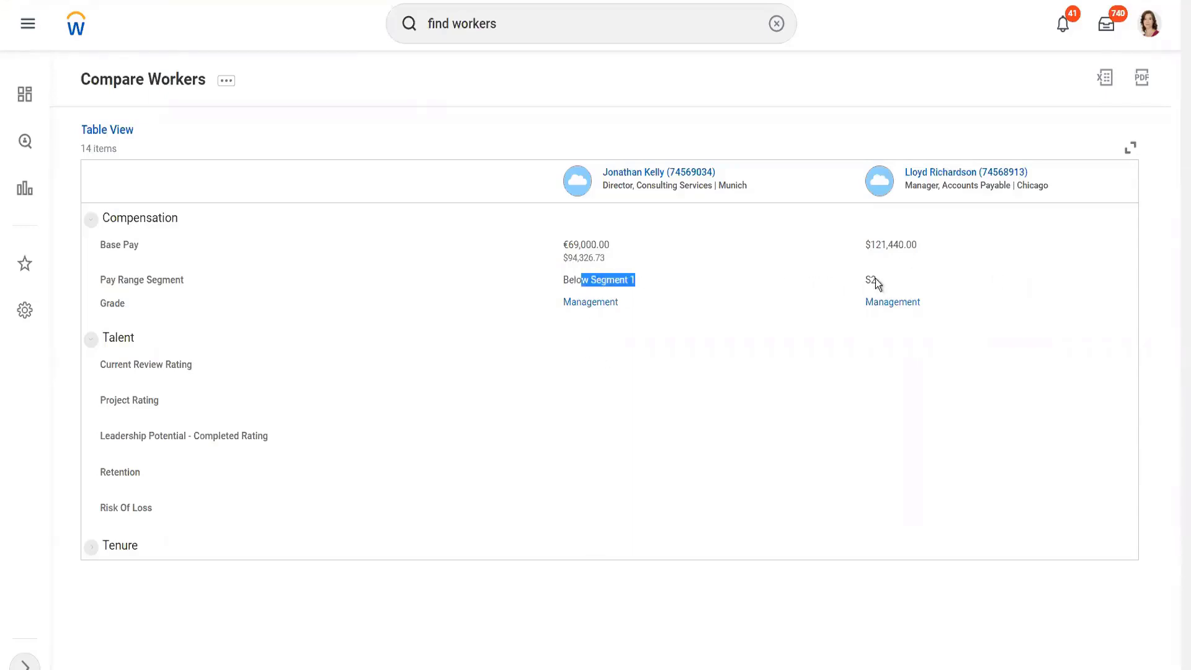
{"action": "left_click", "coordinate": [573, 244]}
{"action": "left_click_drag", "start_coordinate": [573, 244], "coordinate": [610, 247]}
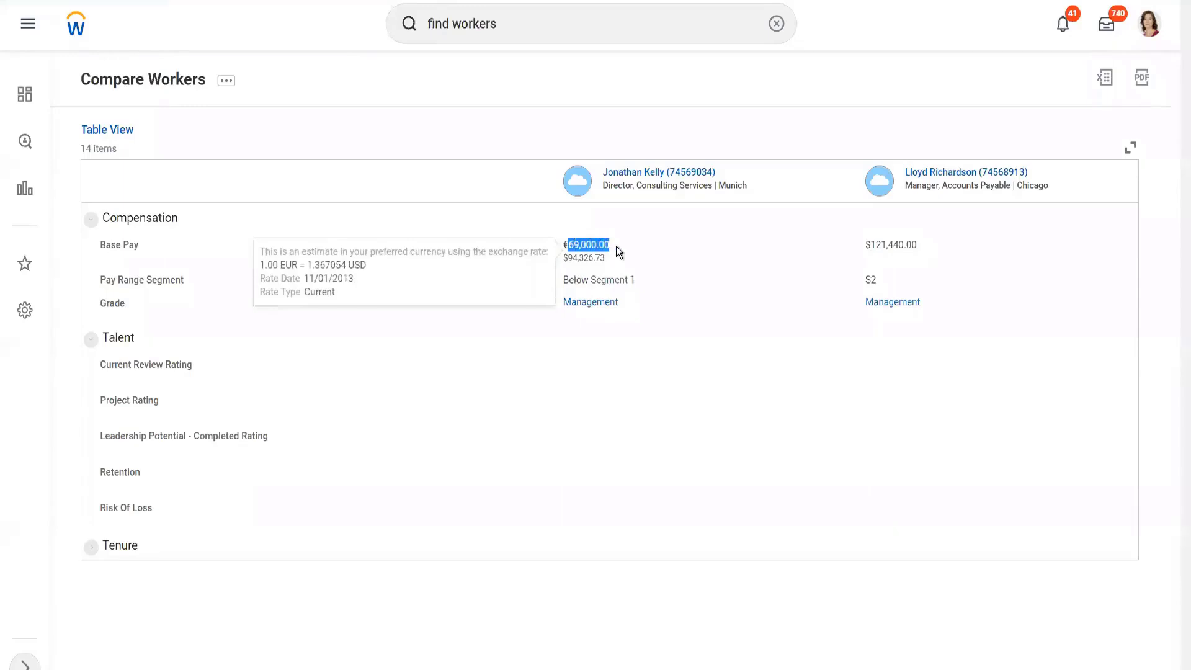
{"action": "left_click", "coordinate": [620, 244]}
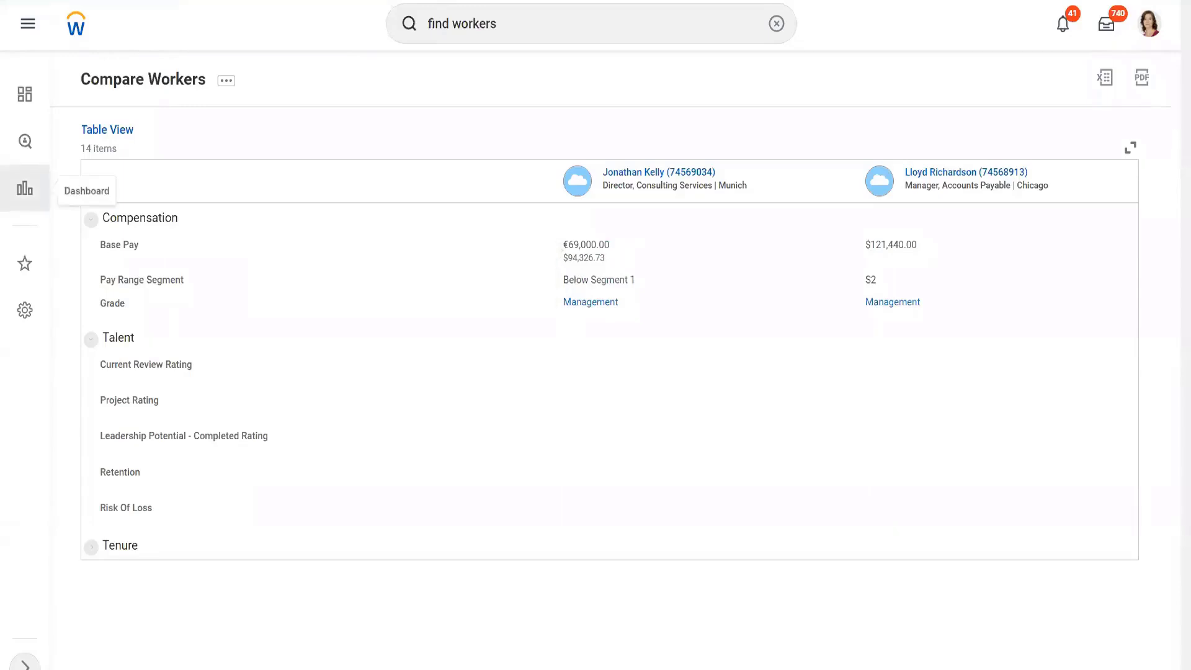